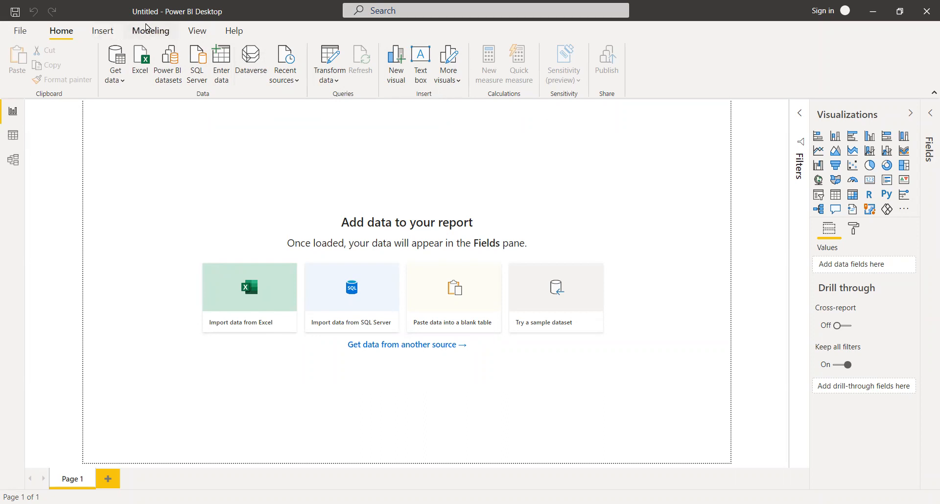
Look through the available insert, view, help and modeling commands, including the page view sizing choices.
left_click(101, 31)
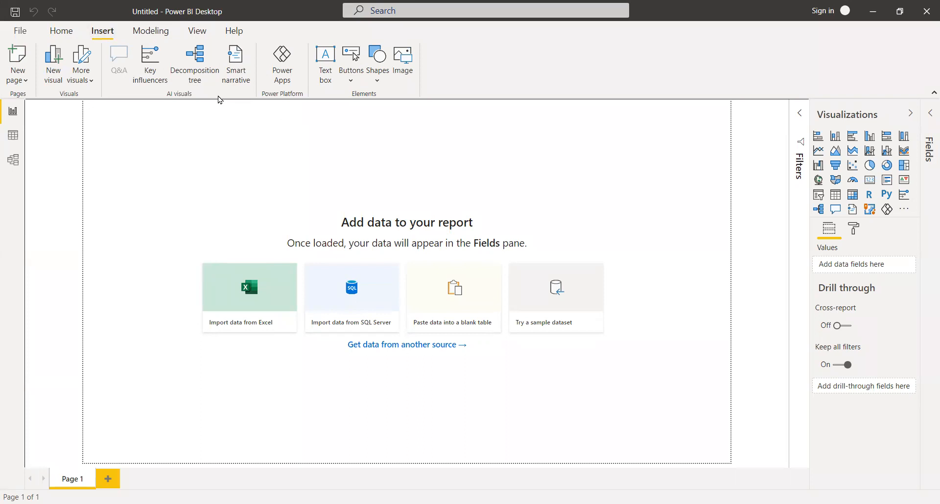
left_click(193, 33)
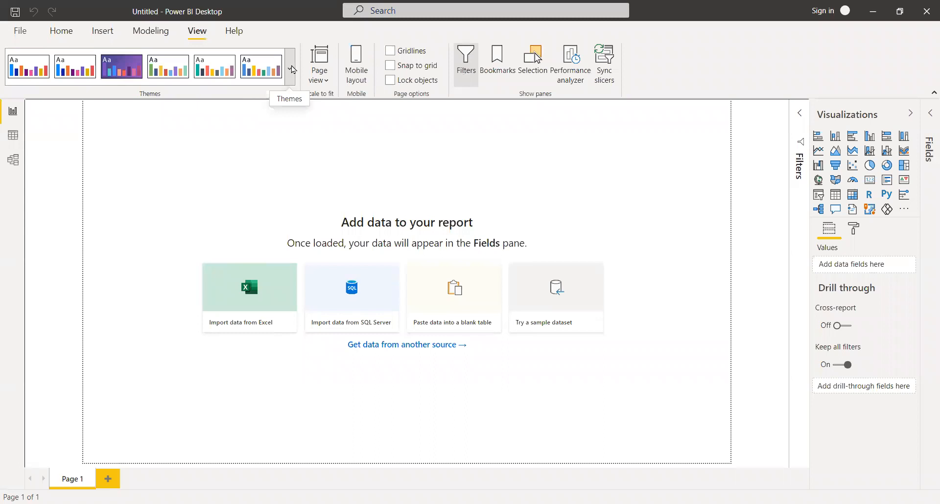
left_click(326, 82)
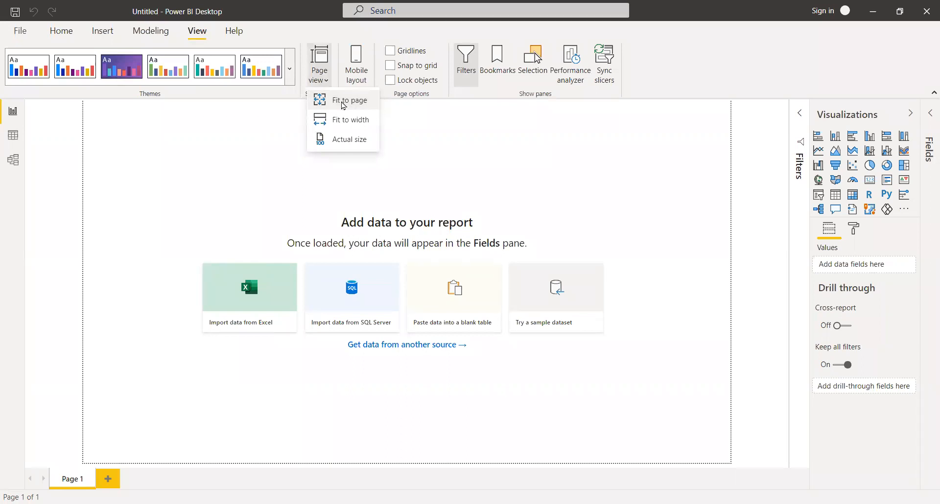
left_click(278, 134)
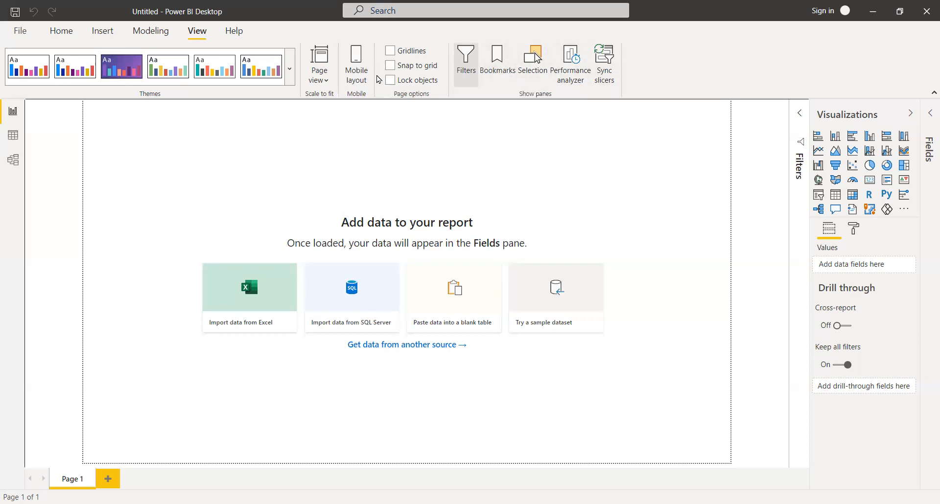
left_click(234, 30)
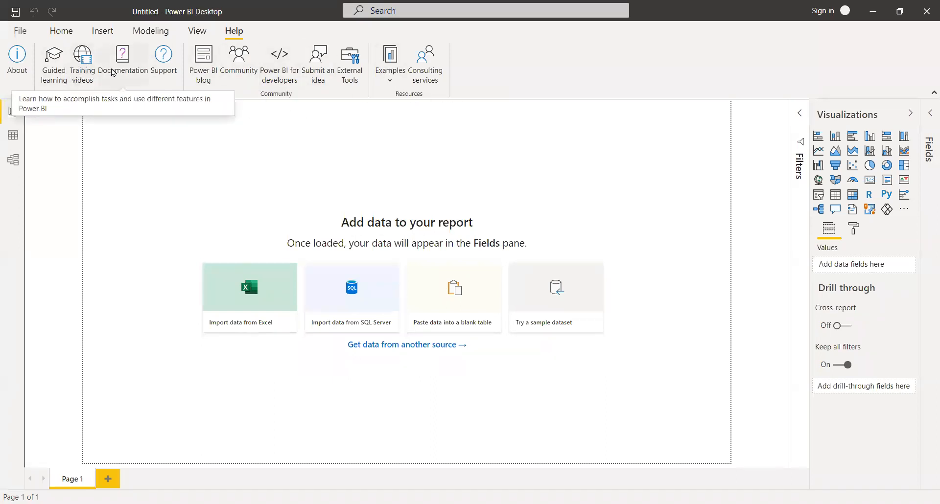
left_click(166, 35)
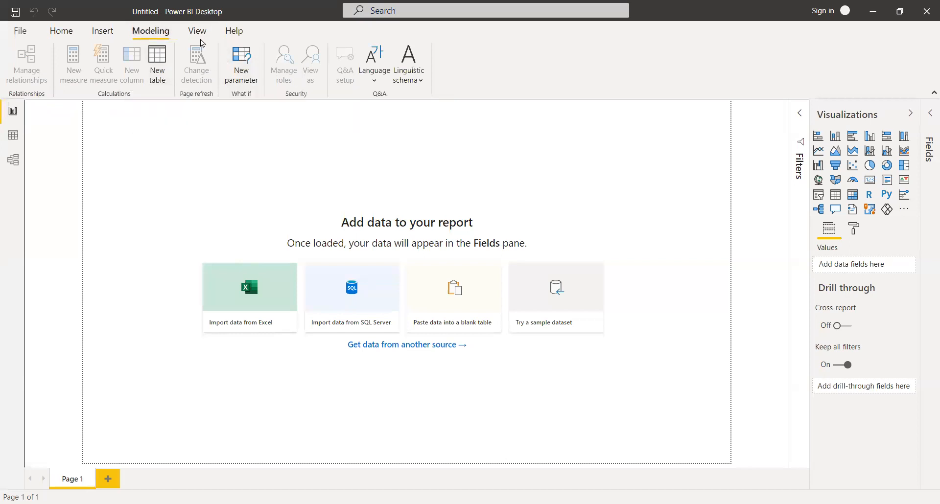
left_click(63, 32)
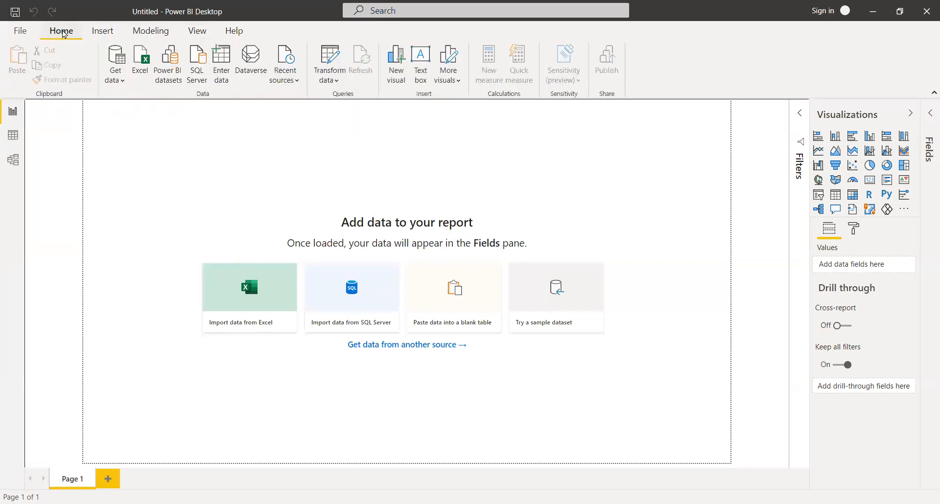
Review the global and current-file categories in the program options, and leave the options without changing anything.
left_click(11, 35)
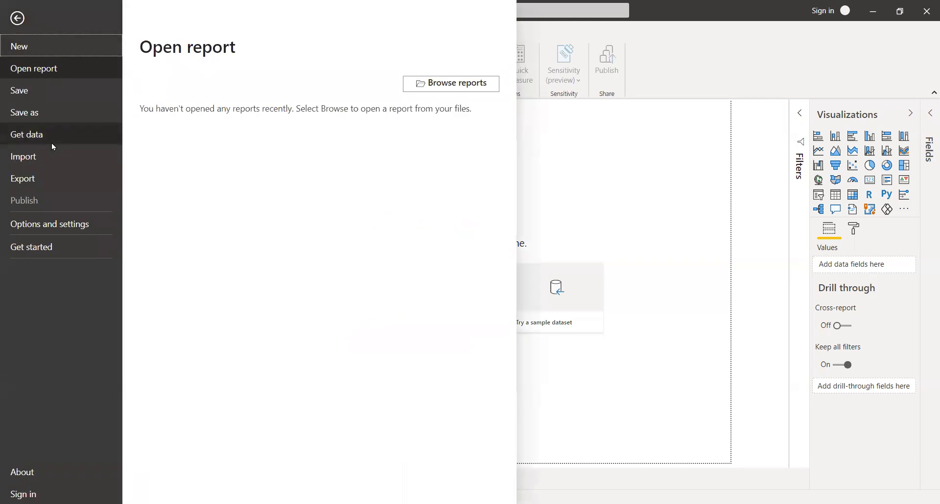
left_click(66, 226)
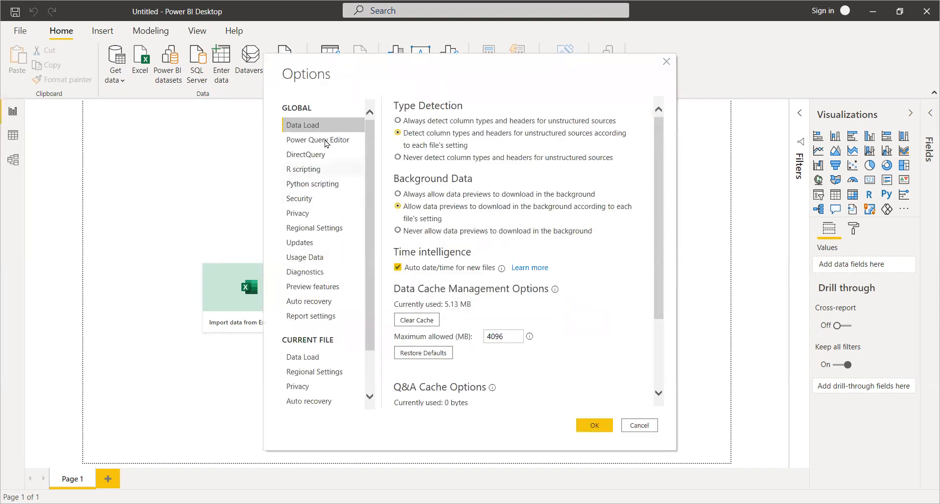
left_click_drag(368, 163, 372, 227)
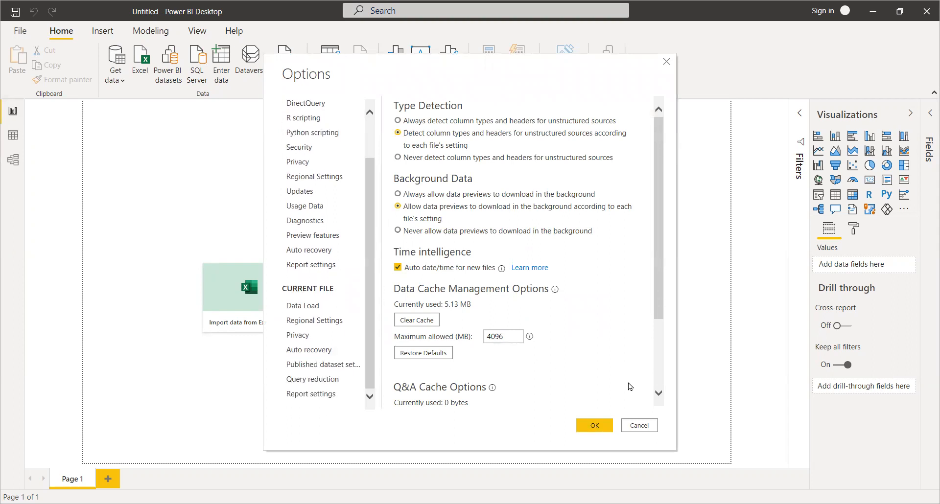
left_click(632, 427)
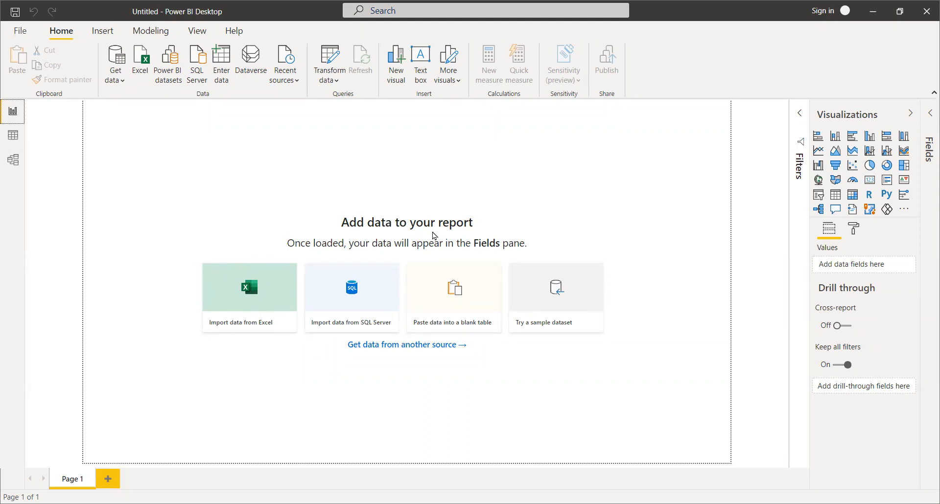
Look at the empty data view and model view, and return to the report view.
left_click(13, 137)
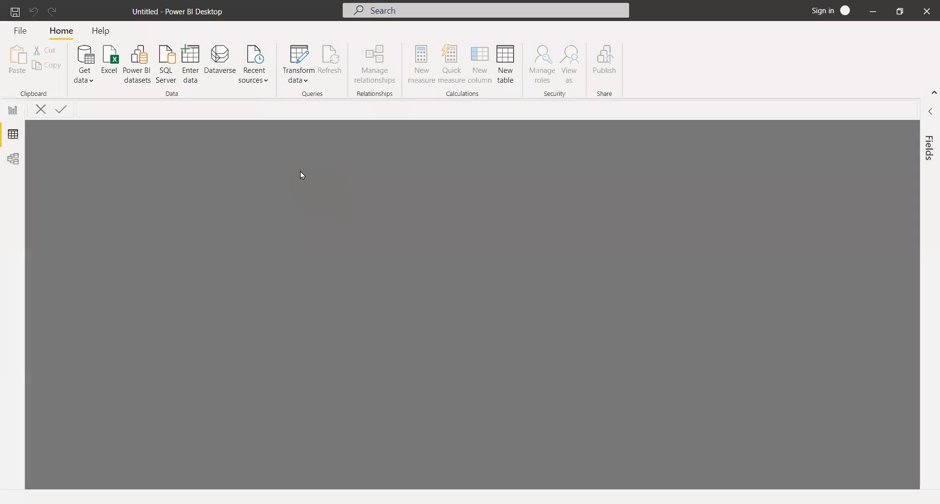
left_click(13, 159)
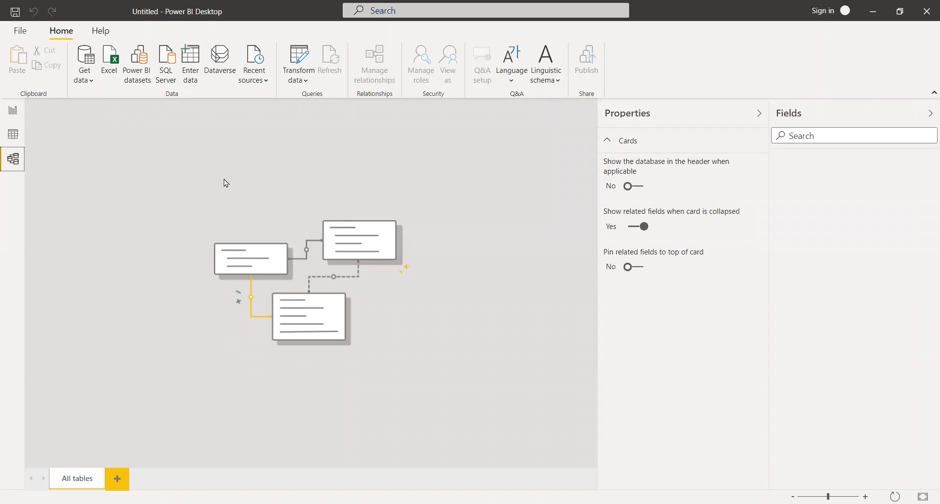
left_click(13, 137)
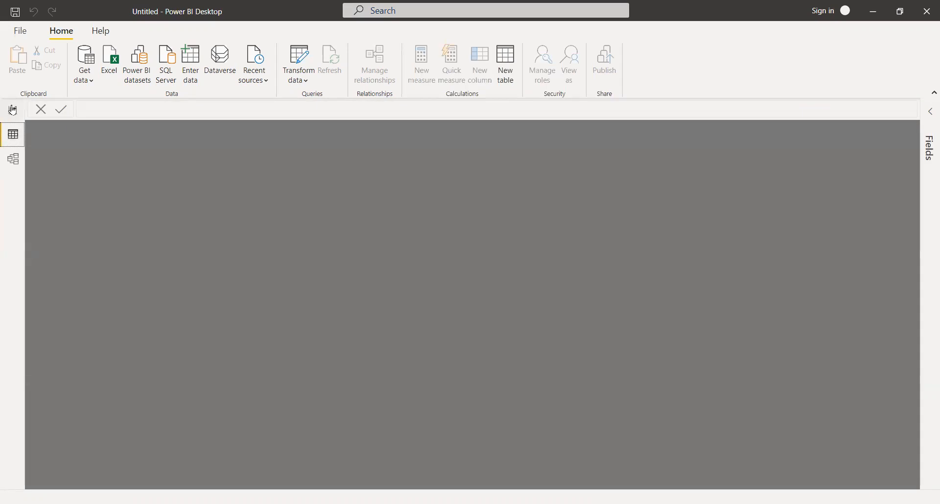
left_click(13, 110)
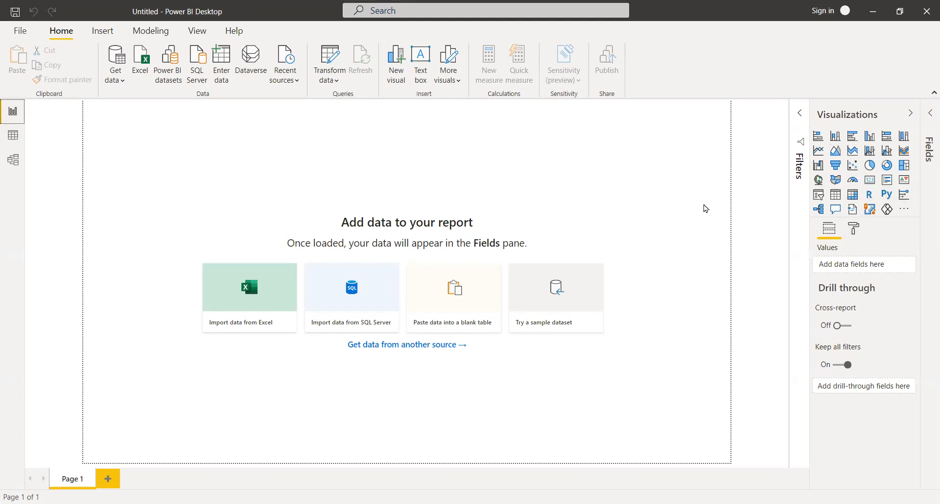
Check the Fields pane and collapse it again, and expand the Filters pane to view its filter areas.
left_click(928, 147)
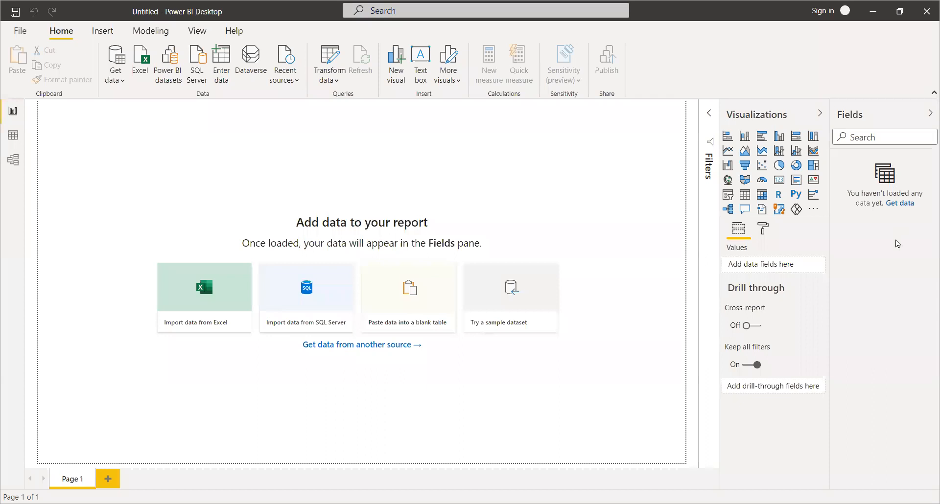
left_click(844, 112)
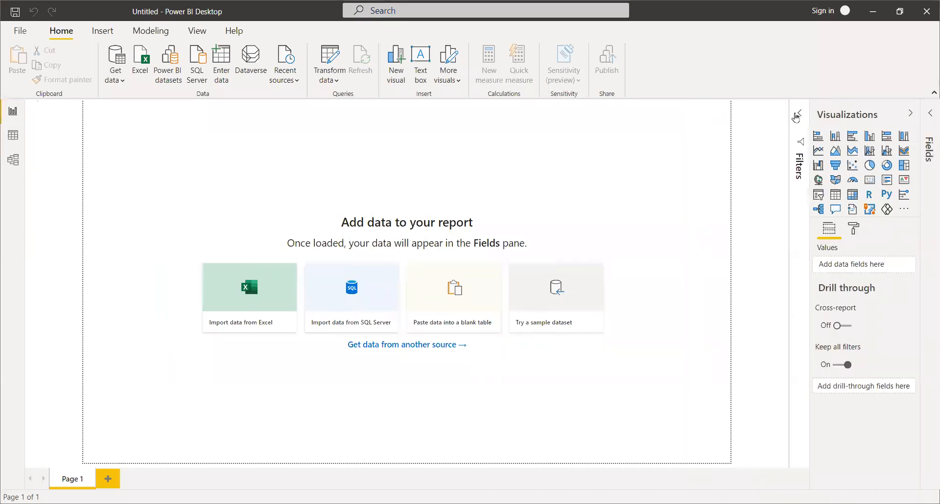
left_click(801, 116)
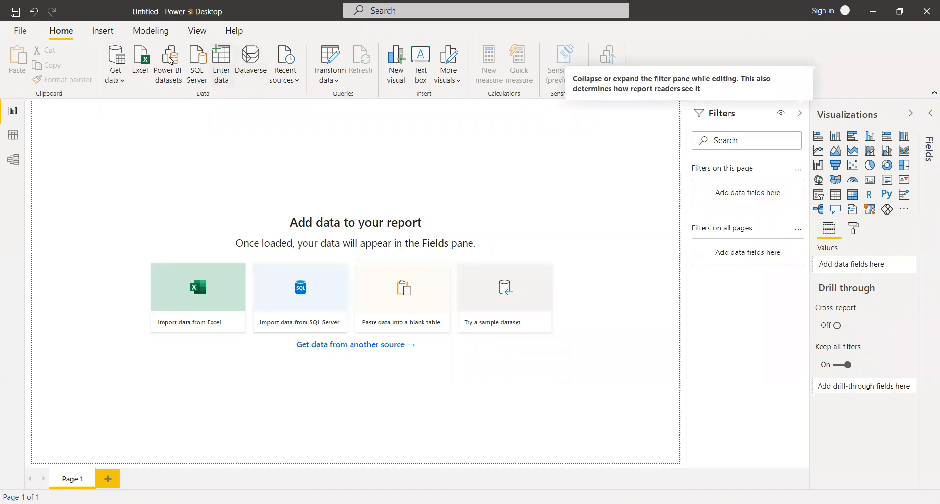
Connect to the Excel workbook bi_dimensions in the PBI folder as a data source.
left_click(116, 73)
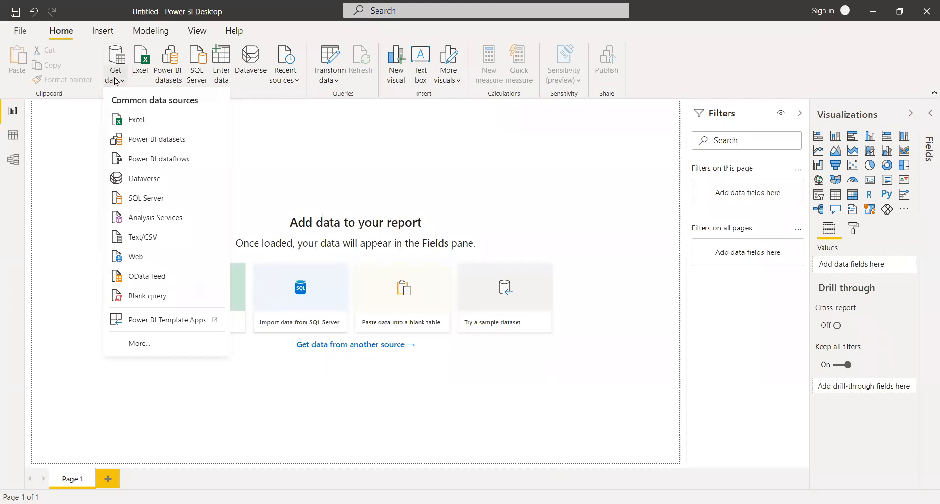
left_click(139, 123)
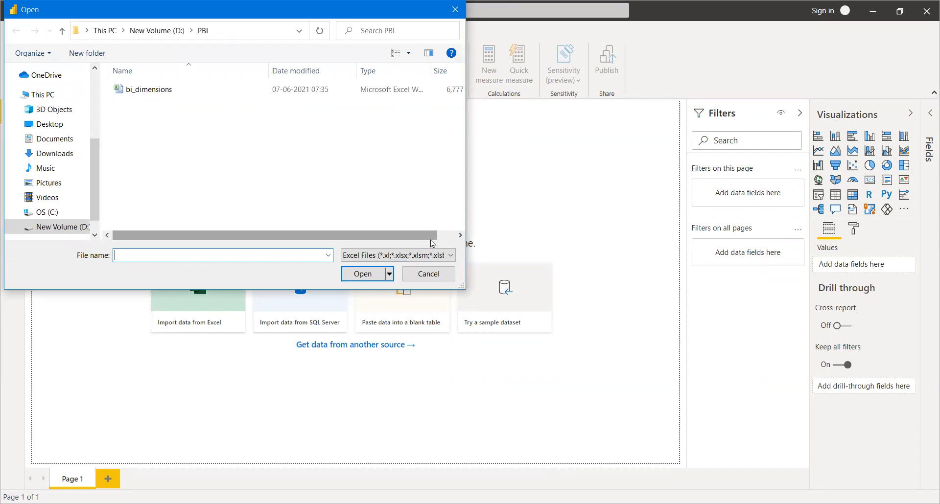
left_click(183, 91)
left_click(373, 277)
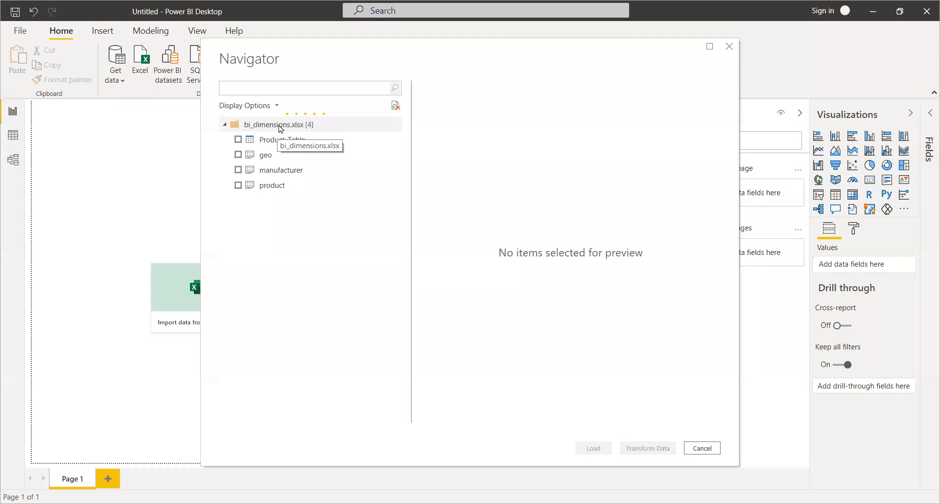
Preview the workbook's product, manufacturer, geo and Product_Table items, and clear every selection.
left_click(238, 185)
left_click(238, 170)
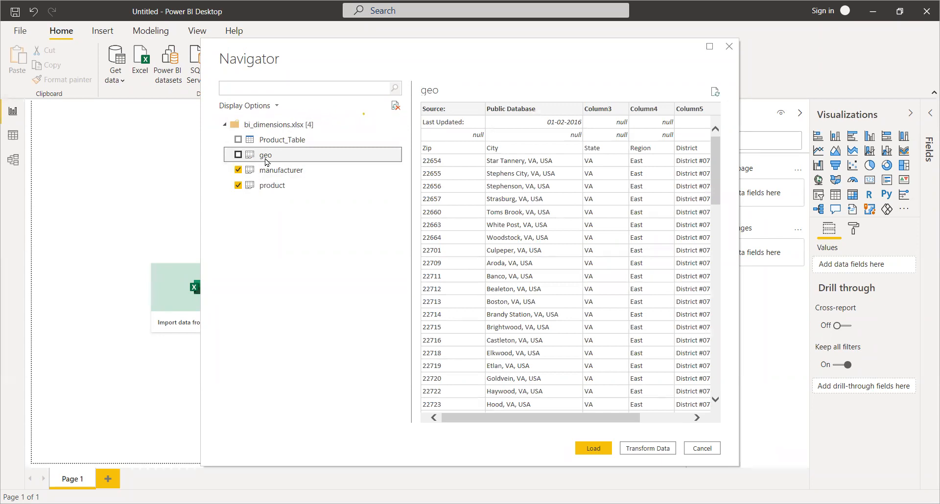
left_click(240, 156)
left_click(238, 155)
left_click(238, 170)
left_click(238, 185)
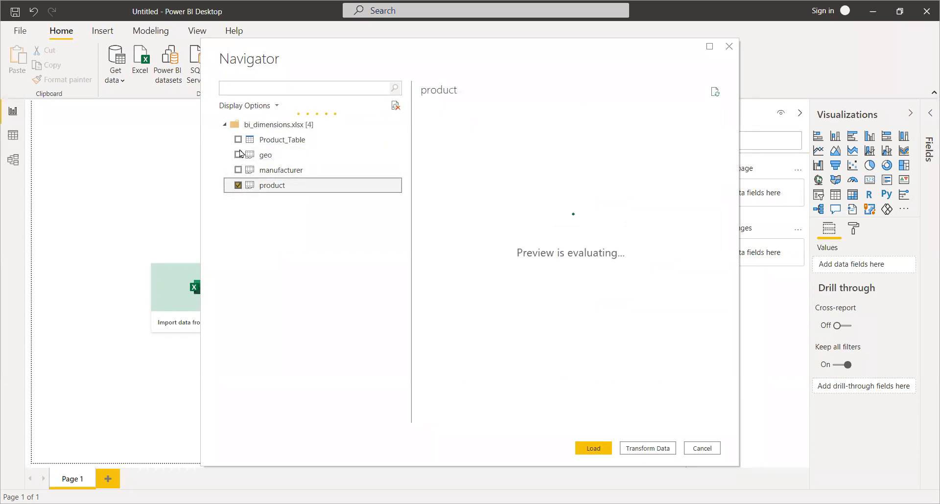
left_click(238, 139)
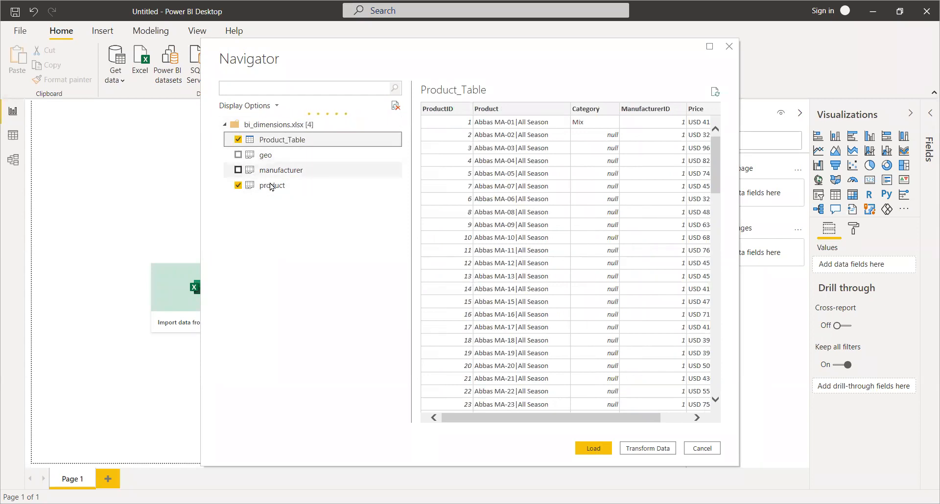
left_click(238, 140)
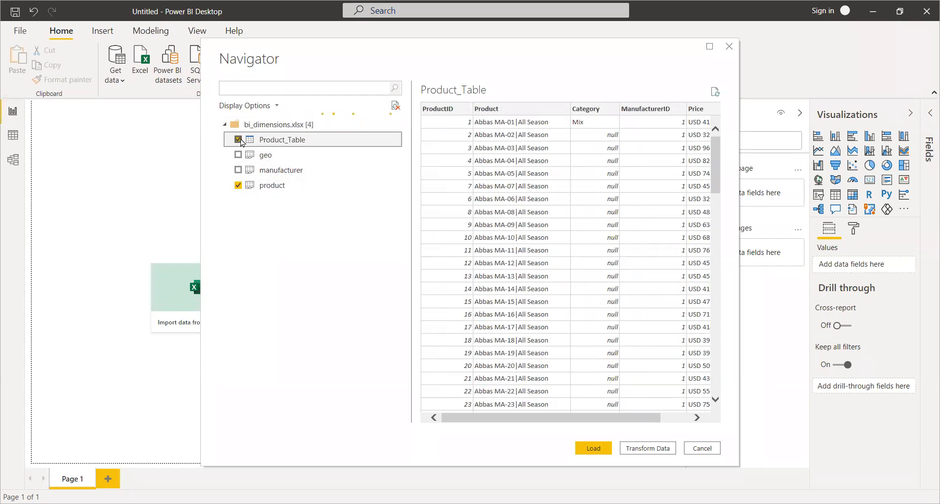
left_click(238, 186)
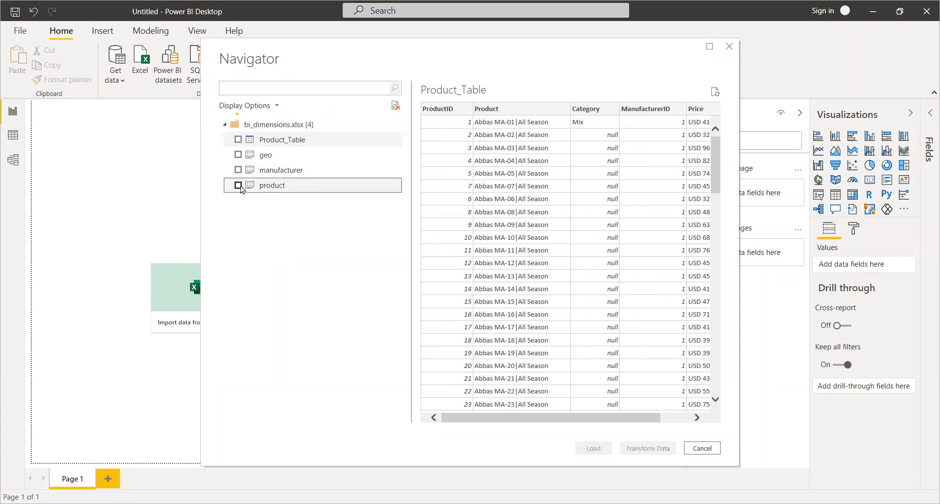
Select only the geo sheet with a refreshed preview, and open it in Power Query Editor for transformation.
left_click(238, 155)
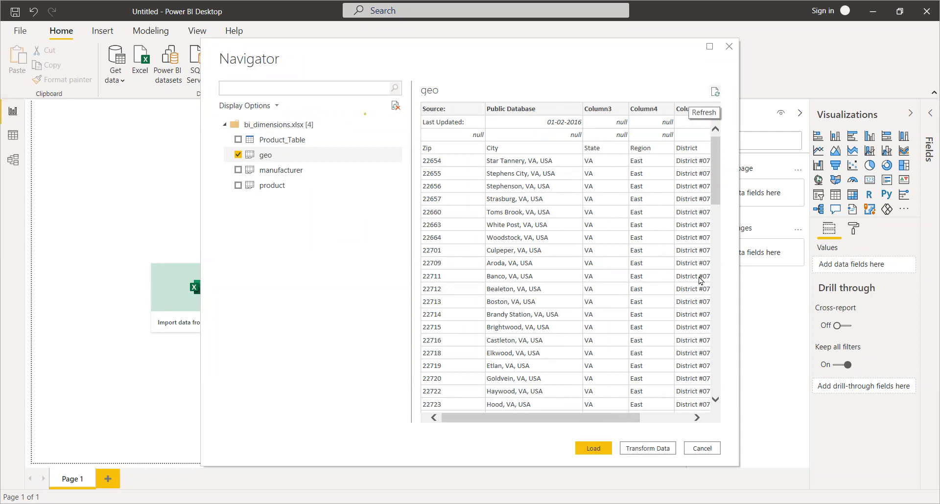
left_click(715, 92)
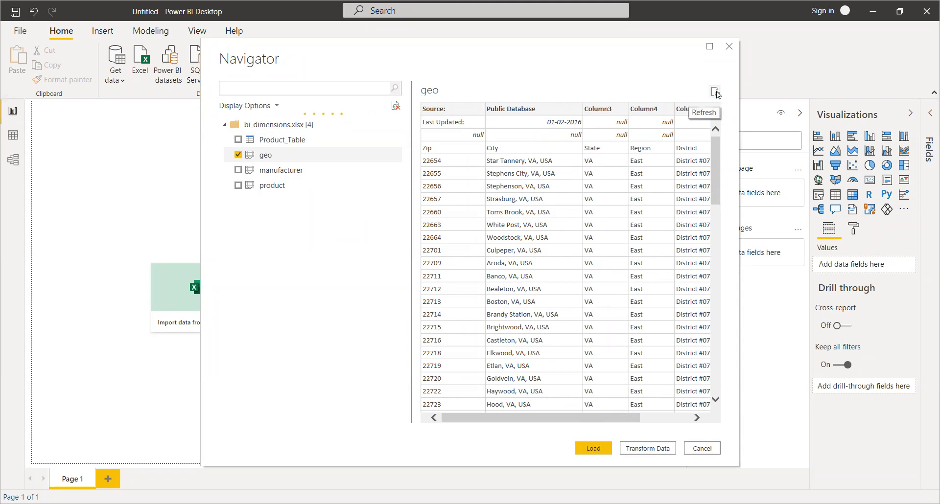
left_click(597, 451)
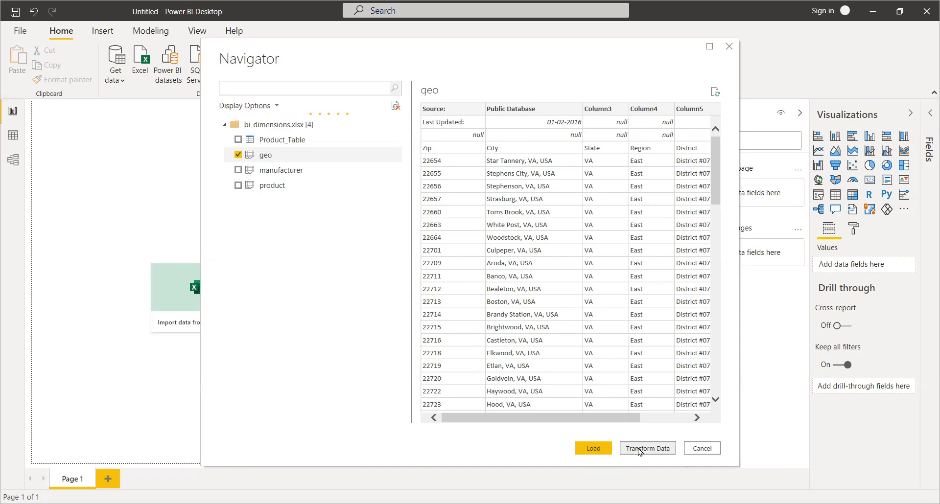
left_click(639, 449)
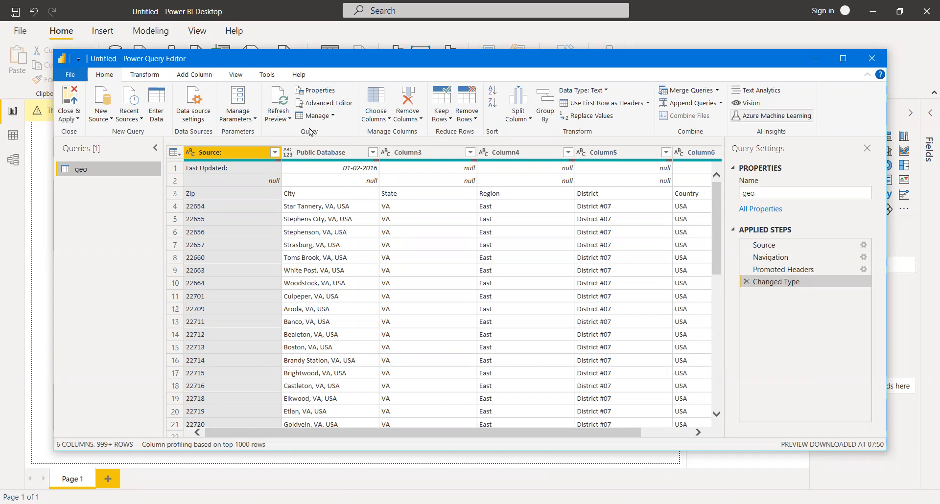
Examine the transform and add-column commands for the geo query, along with its remaining data columns.
left_click(153, 78)
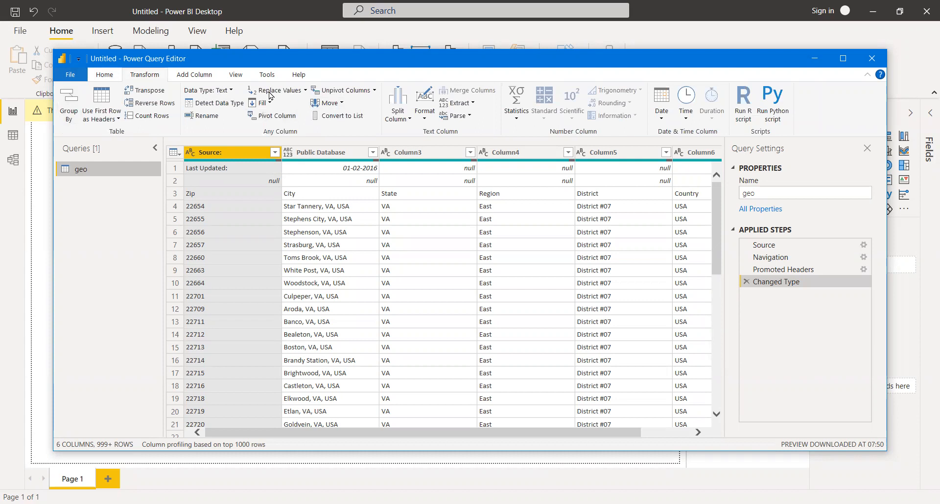
left_click(202, 77)
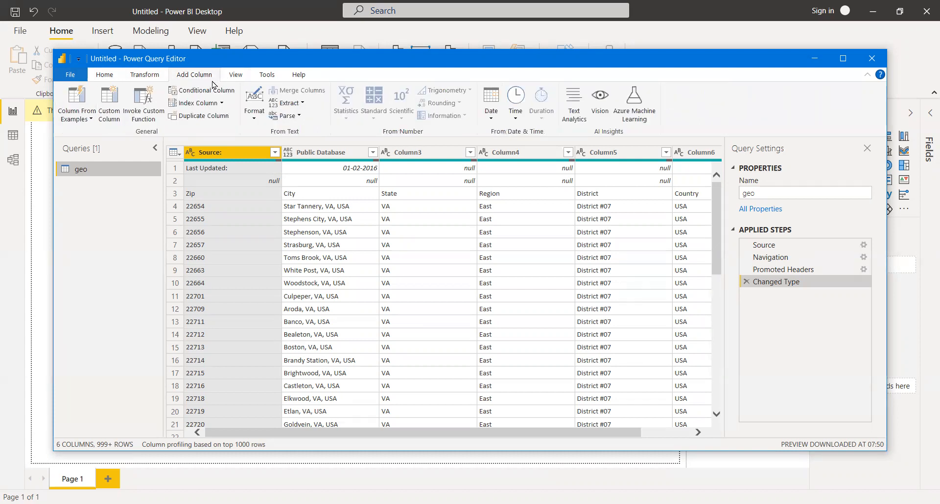
left_click(669, 432)
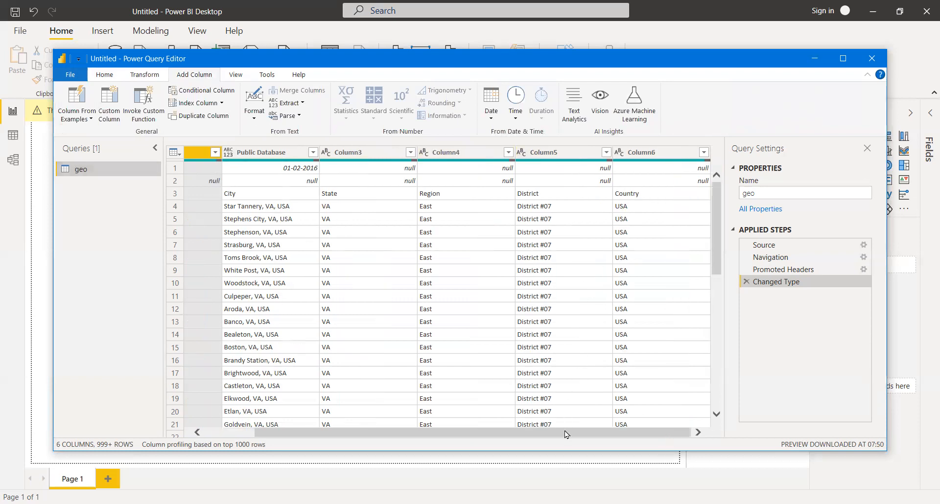
left_click_drag(567, 435, 598, 439)
key("alt+Tab")
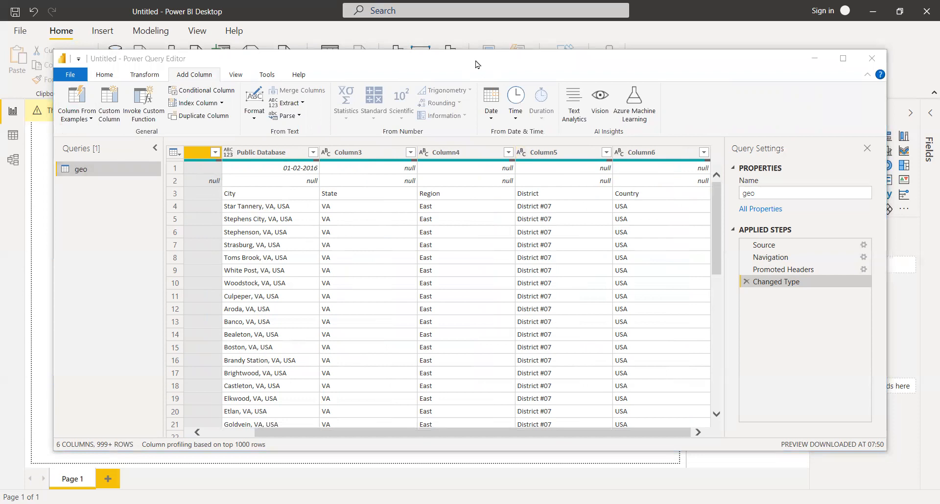
left_click(676, 432)
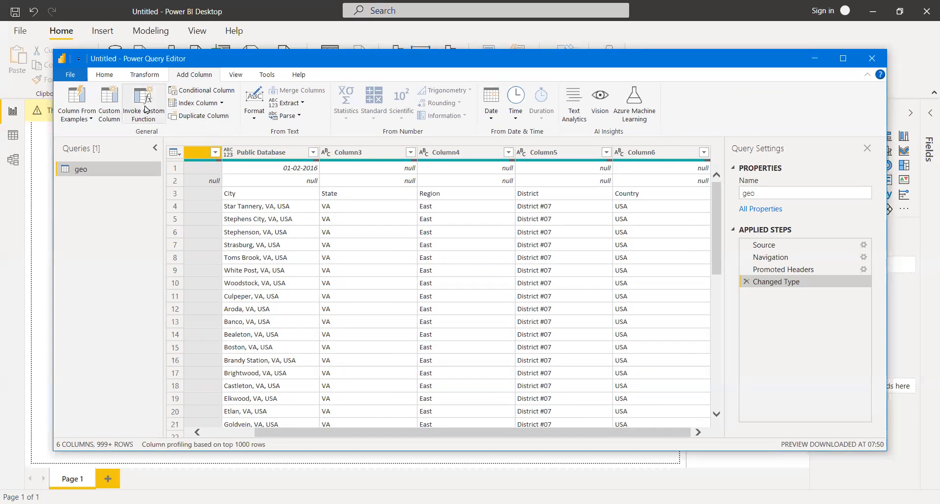
Look through the view, tools, help and home commands of Power Query Editor, and return to the geo query's first column.
left_click(236, 76)
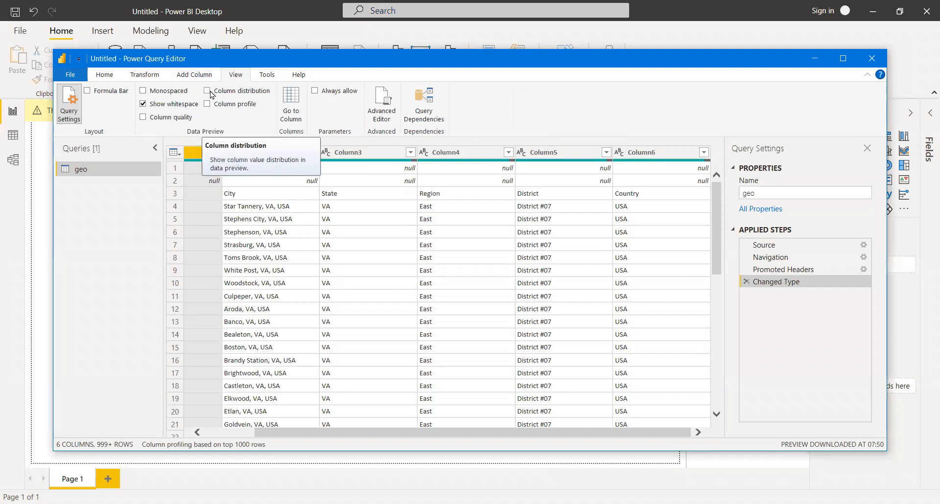
left_click(267, 76)
left_click(299, 76)
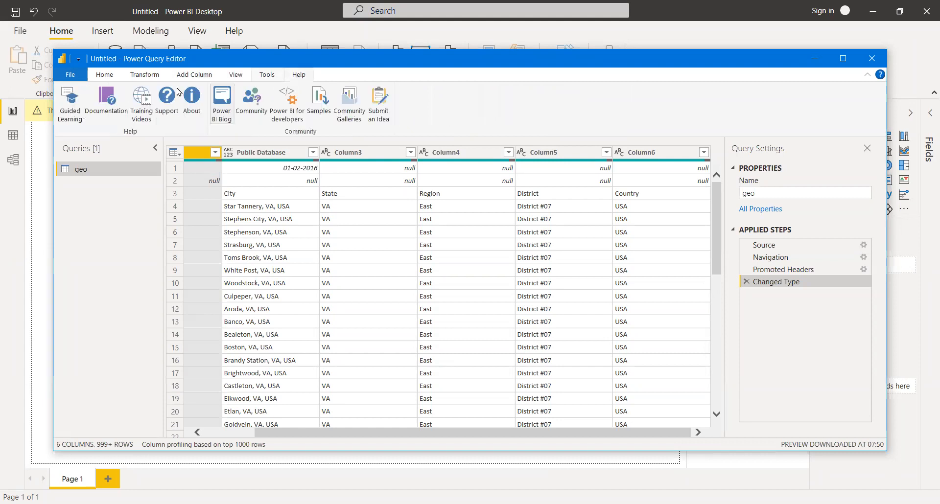
left_click(105, 79)
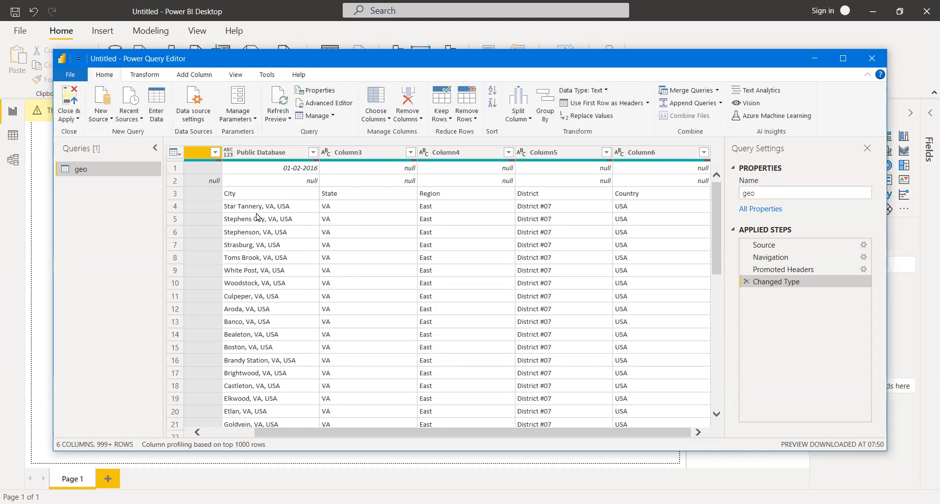
left_click_drag(282, 435, 232, 434)
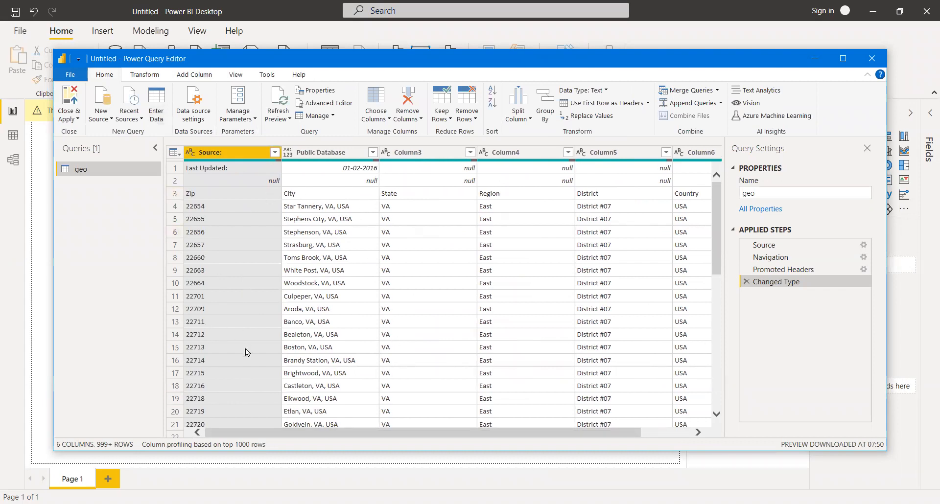
Inspect the first three rows of the geo query and remove the top 2 rows above the Zip, City and State labels.
left_click(173, 196)
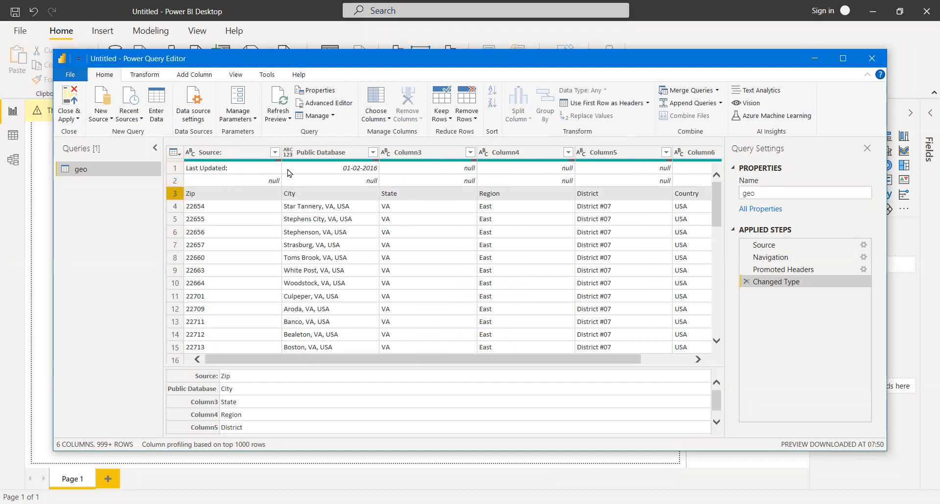
left_click(174, 181)
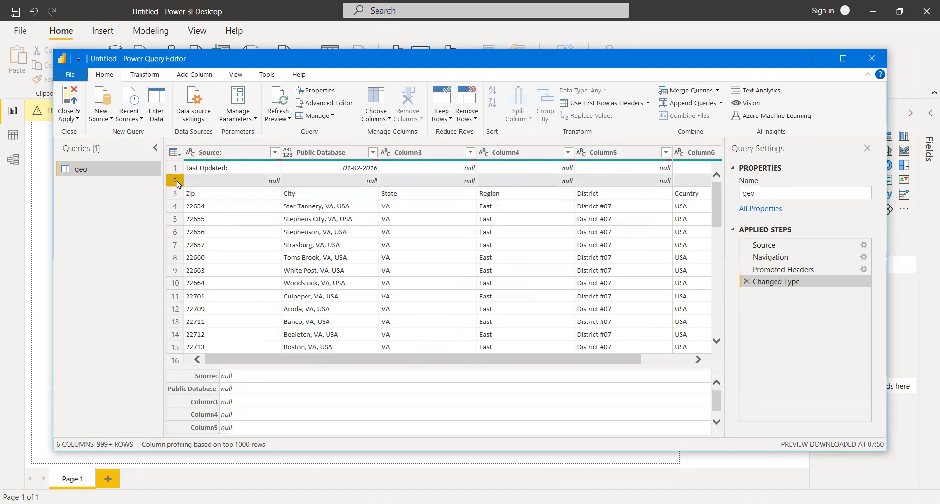
left_click(175, 194)
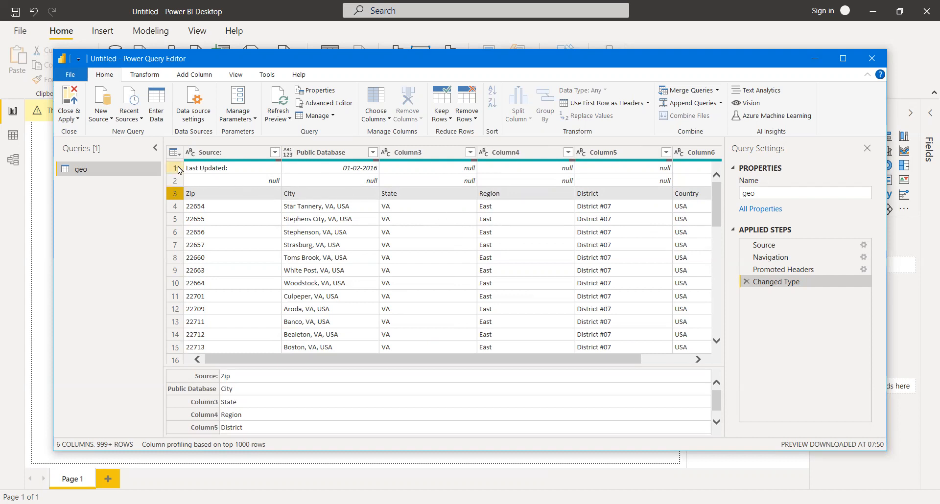
left_click(180, 168)
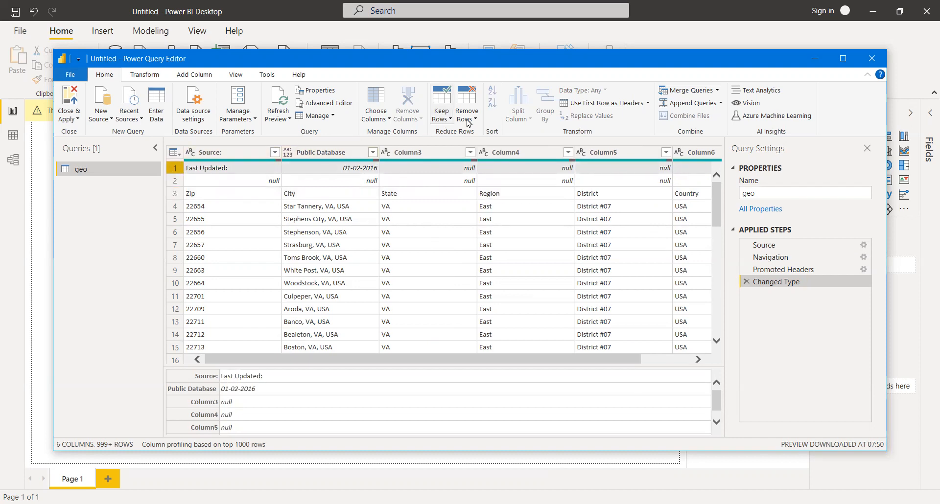
left_click(471, 119)
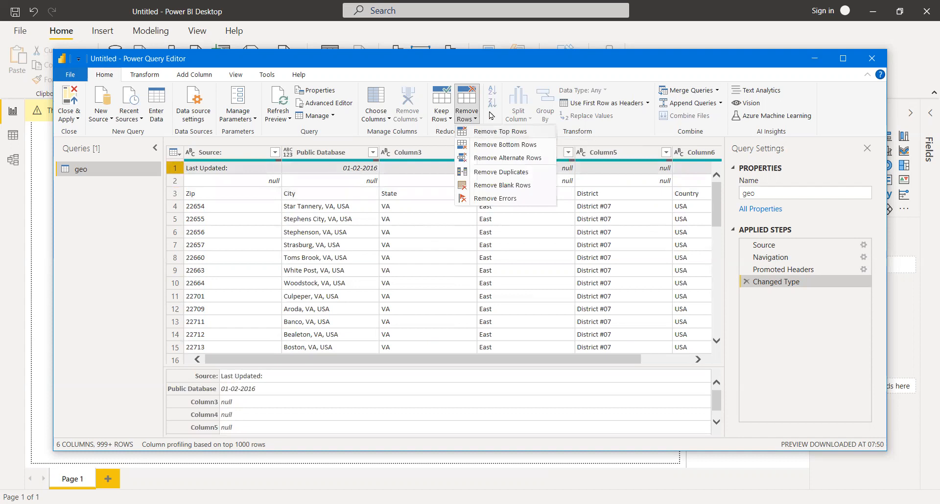
left_click(467, 110)
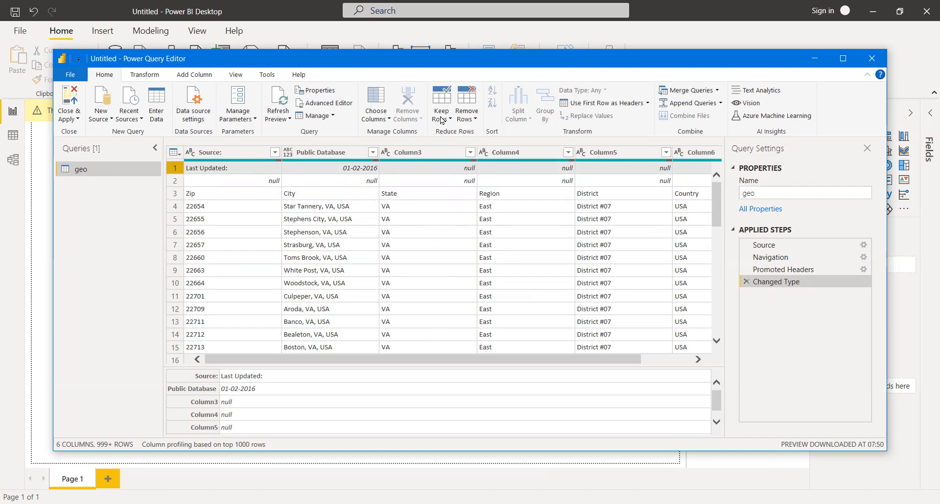
left_click(465, 120)
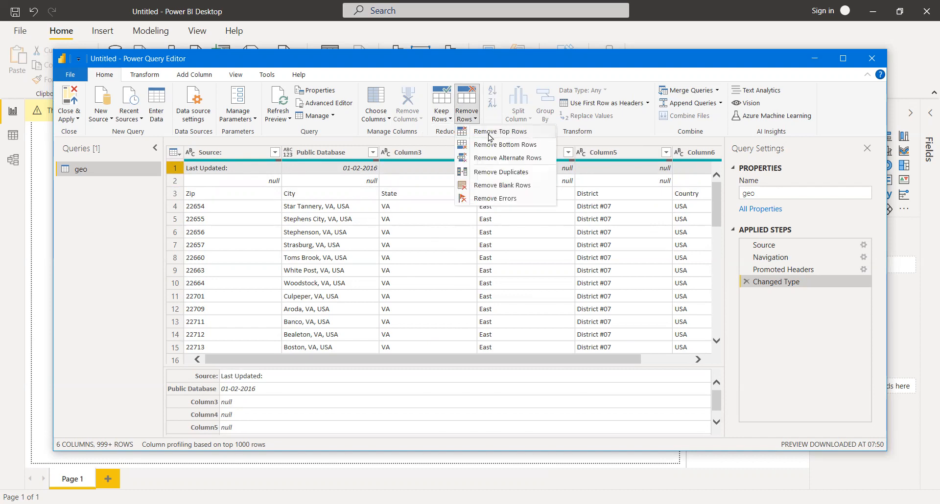
left_click(518, 146)
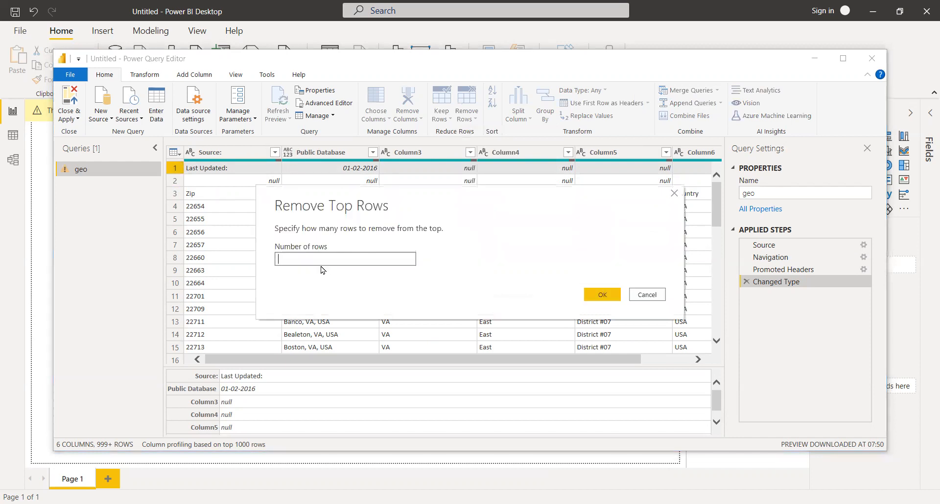
type("2")
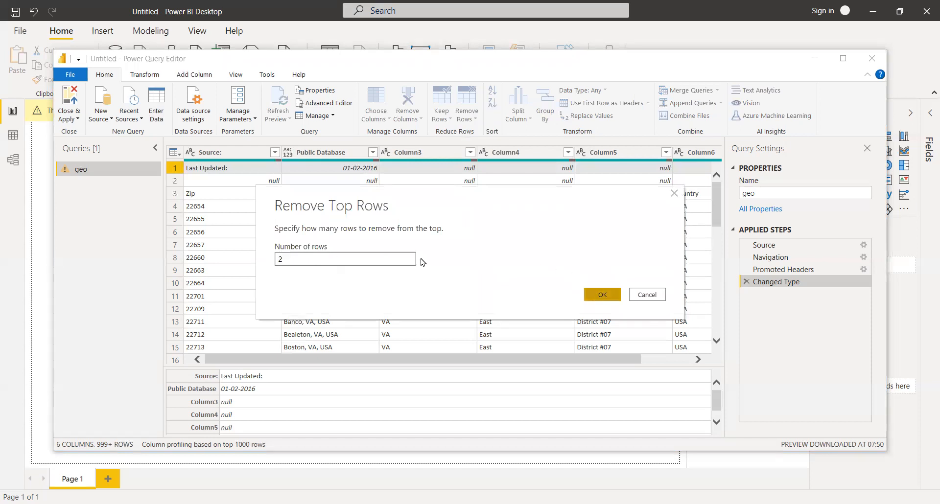
key("Return")
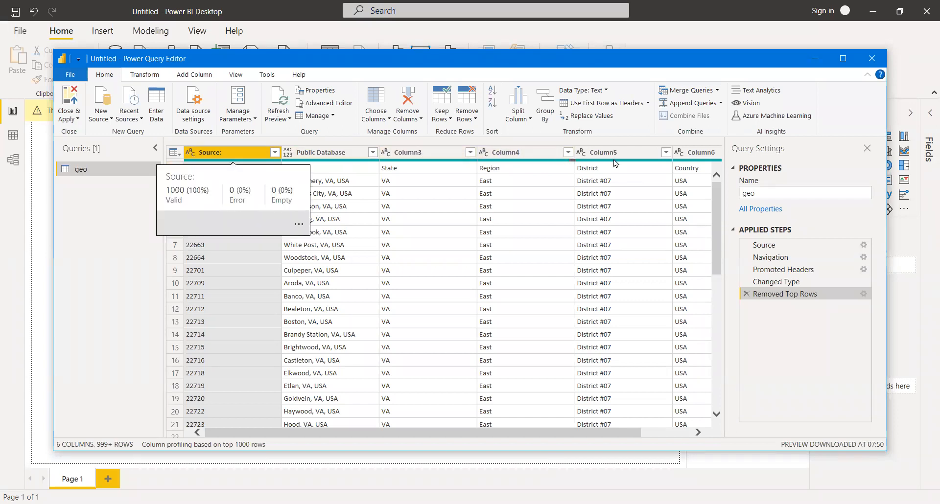
Promote the first row, holding the Zip, City, State, Region, District and Country labels, to column headers.
left_click(678, 433)
left_click_drag(632, 432, 573, 433)
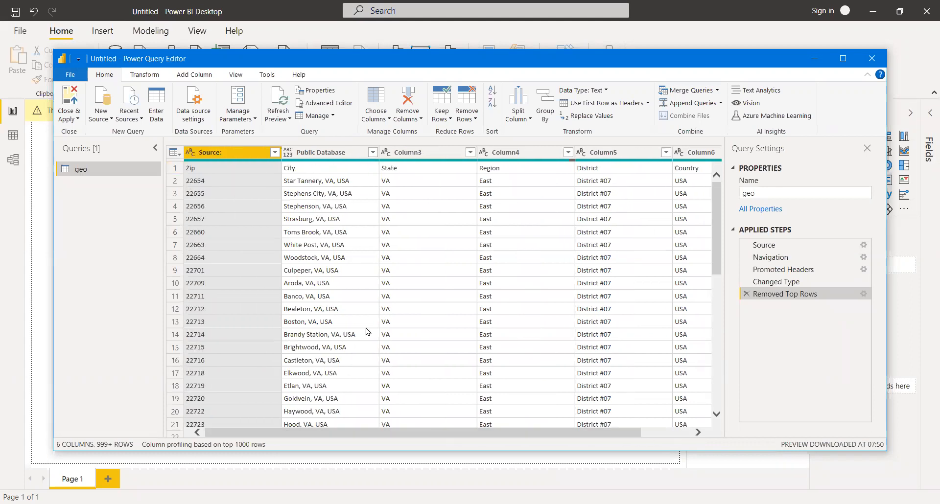
left_click(175, 169)
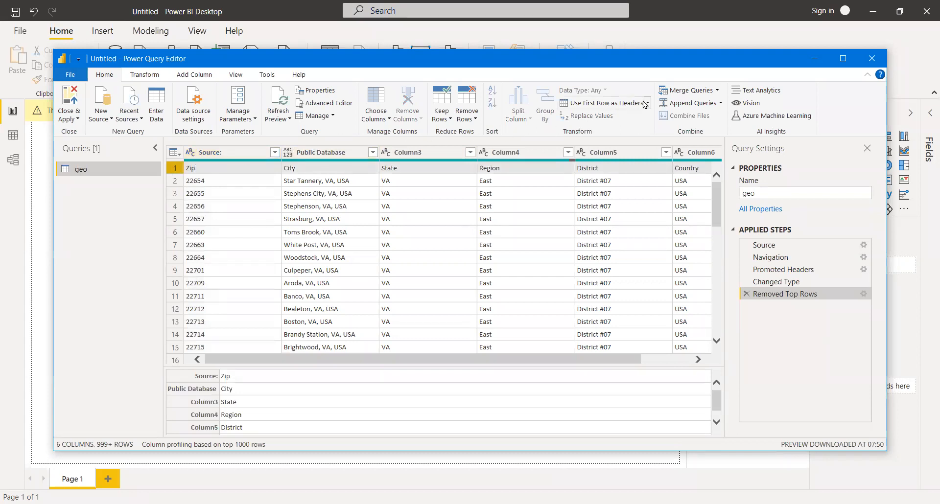
left_click(605, 105)
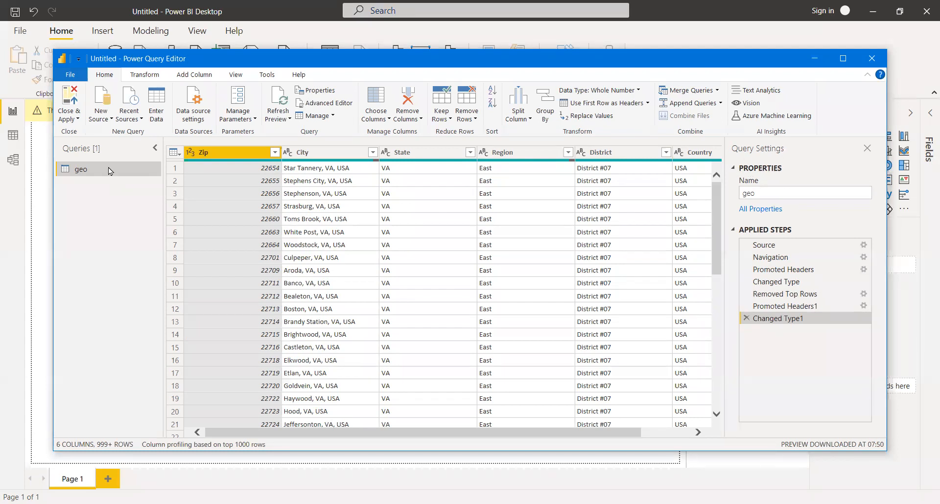
Rename the geo query to geography and check its full query properties without changing them.
left_click(772, 192)
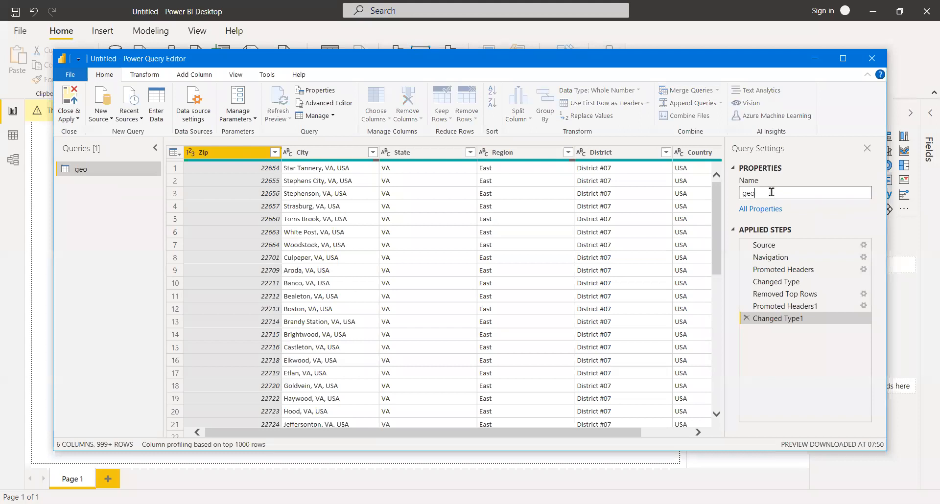
type("graphy")
key("Return")
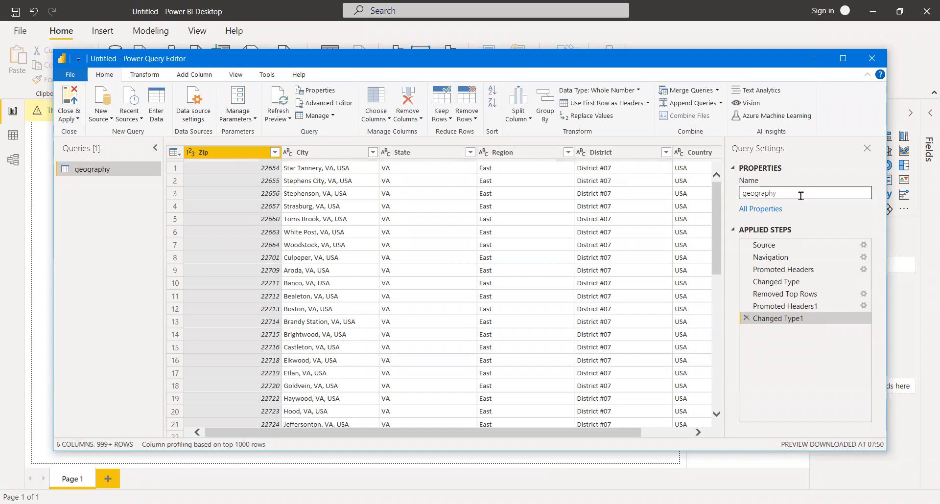
left_click(766, 210)
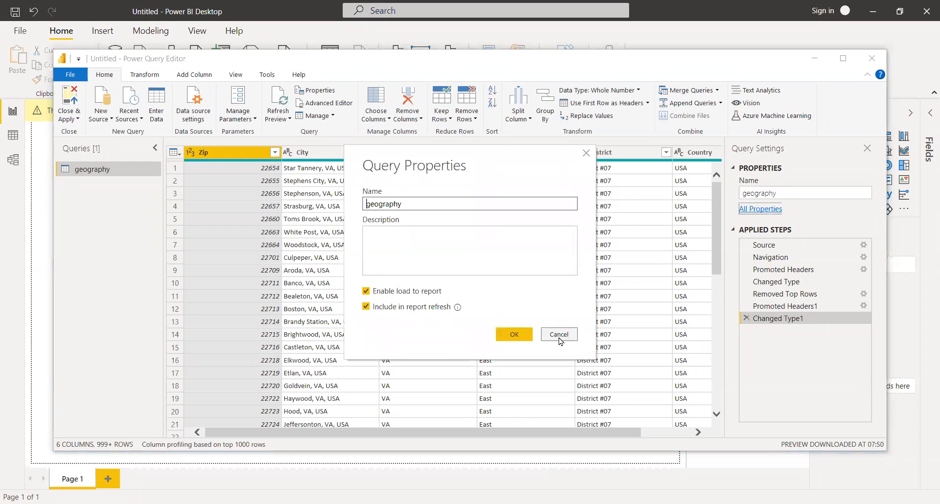
left_click(559, 335)
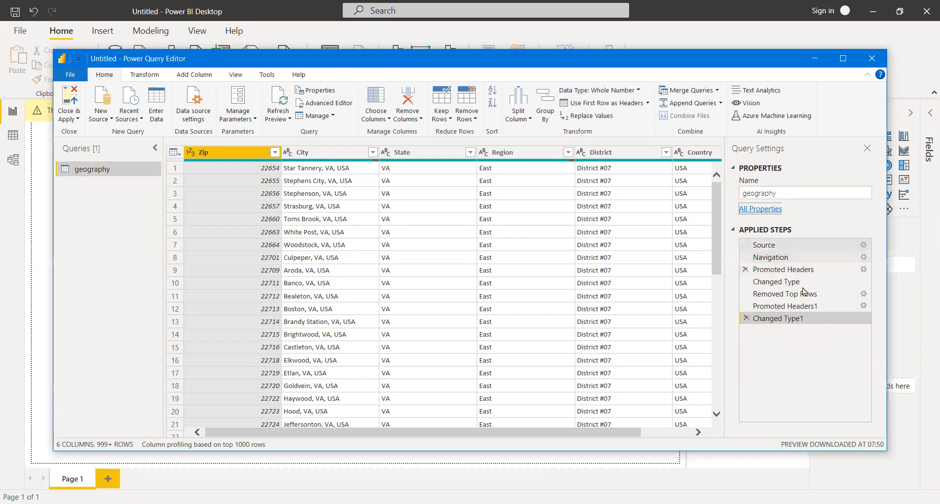
Delete the Changed Type1 and Promoted Headers1 applied steps, and use the first row as headers again.
left_click(747, 318)
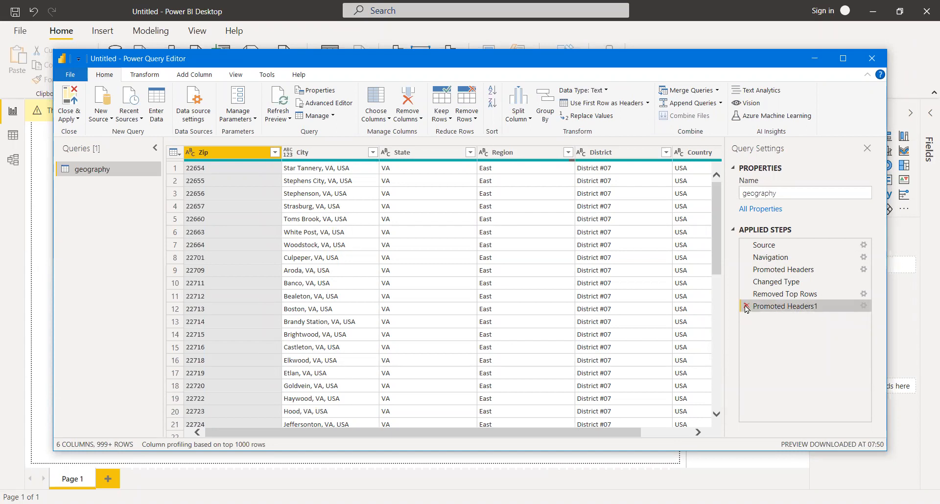
left_click(746, 308)
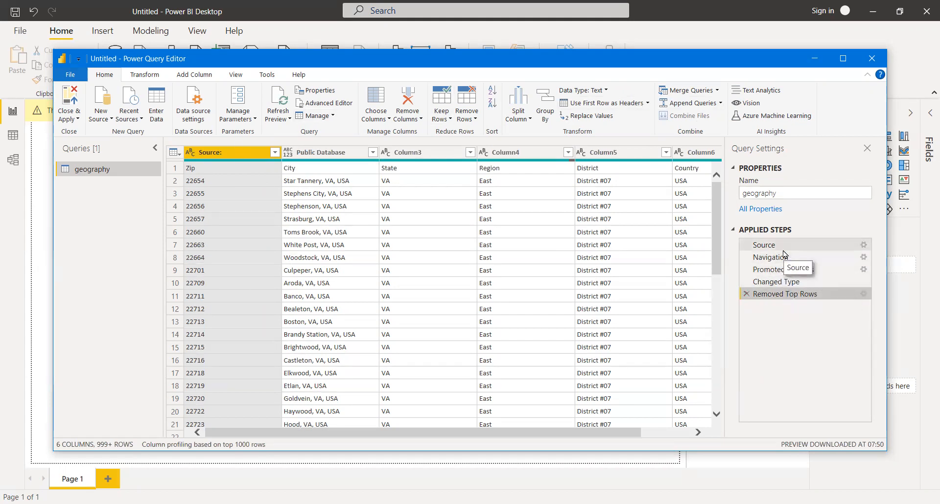
left_click(606, 103)
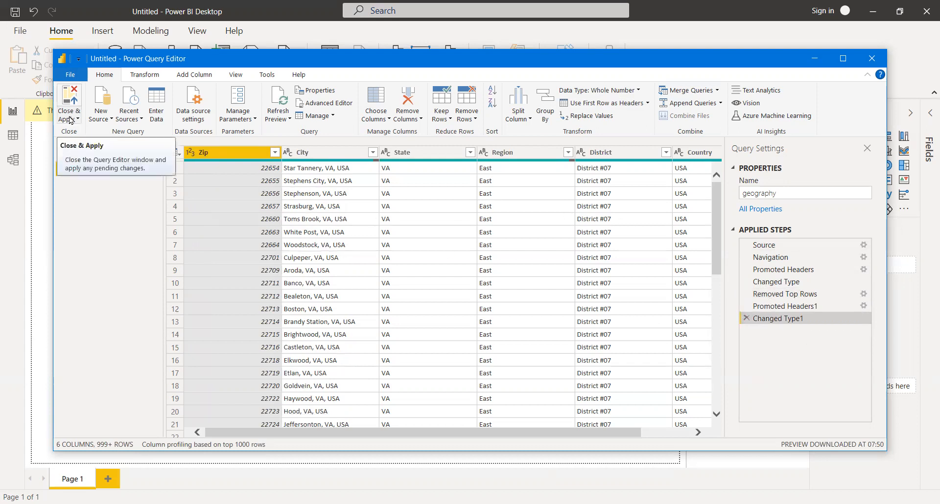
Review the geography query's columns, close the editor with Close & Apply, and apply the pending query changes to load the data.
left_click(669, 434)
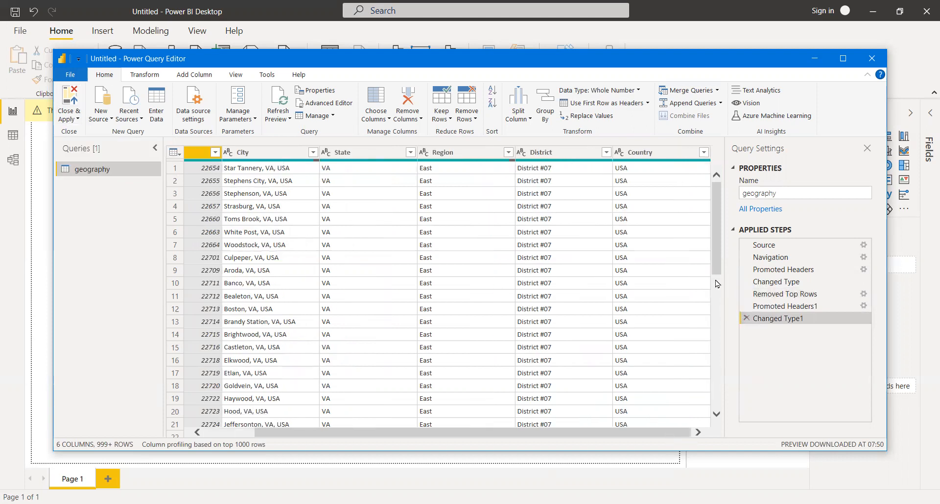
left_click_drag(715, 252, 700, 204)
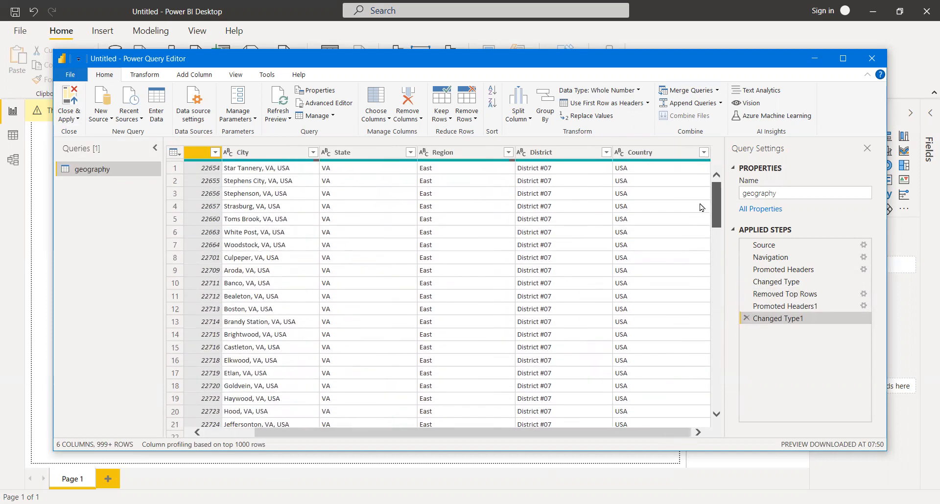
left_click(76, 120)
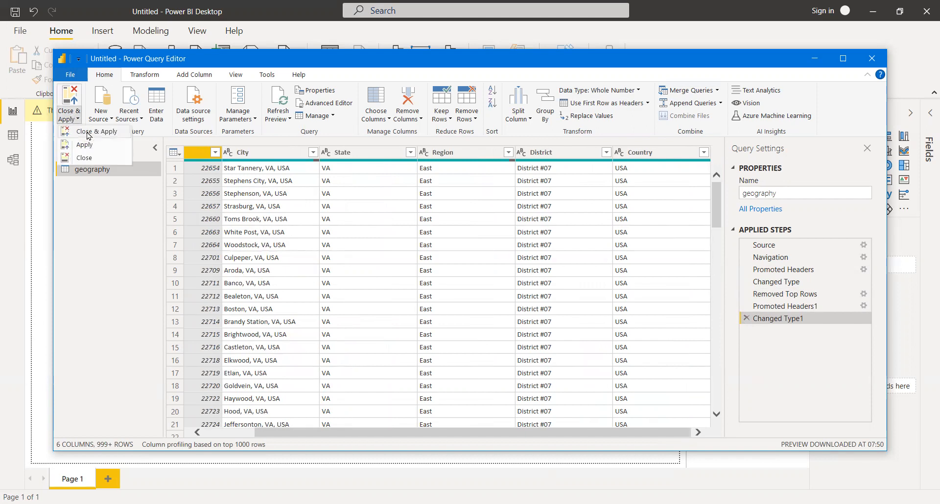
left_click(89, 135)
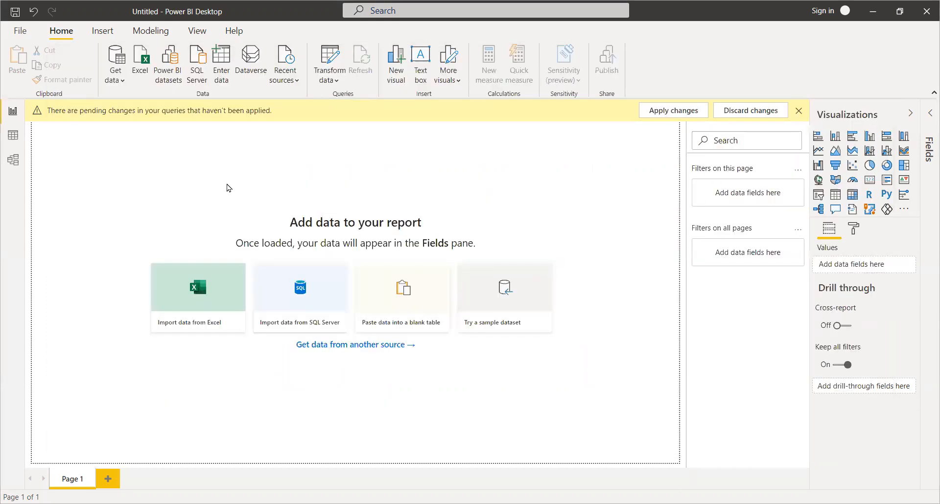
left_click(690, 110)
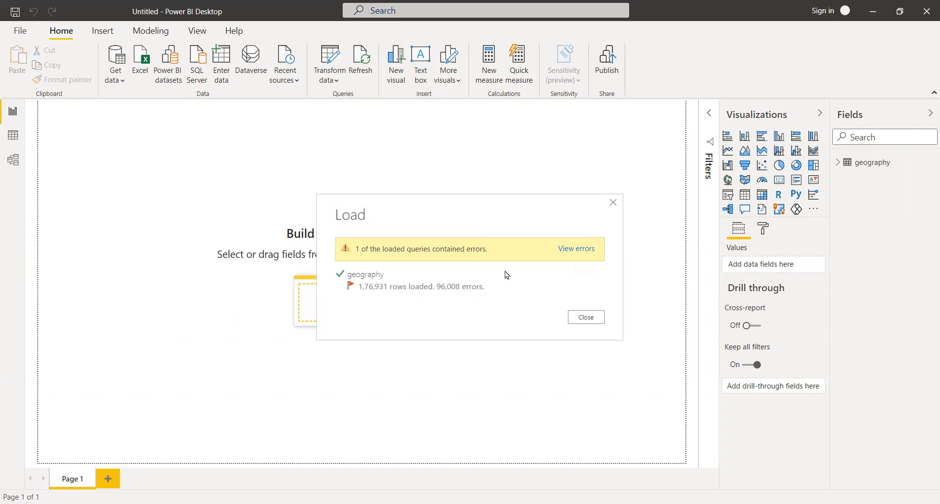
View the load errors of the geography table and review the rows in the Errors in geography query.
left_click(580, 254)
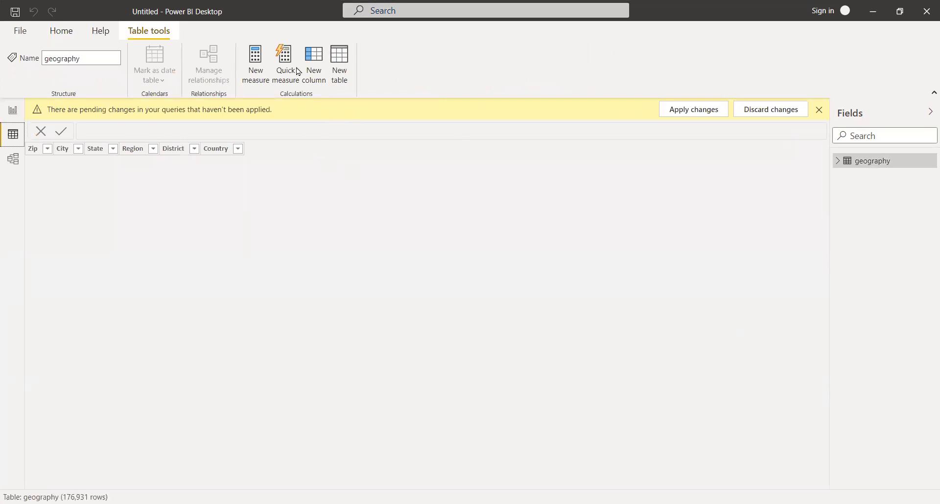
scroll(219, 341, "down", 2)
scroll(220, 342, "up", 2)
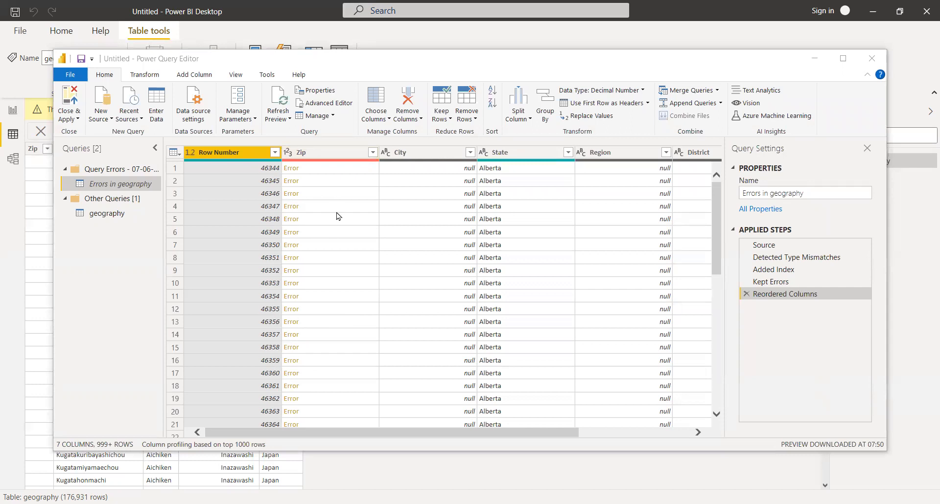
left_click_drag(719, 228, 705, 189)
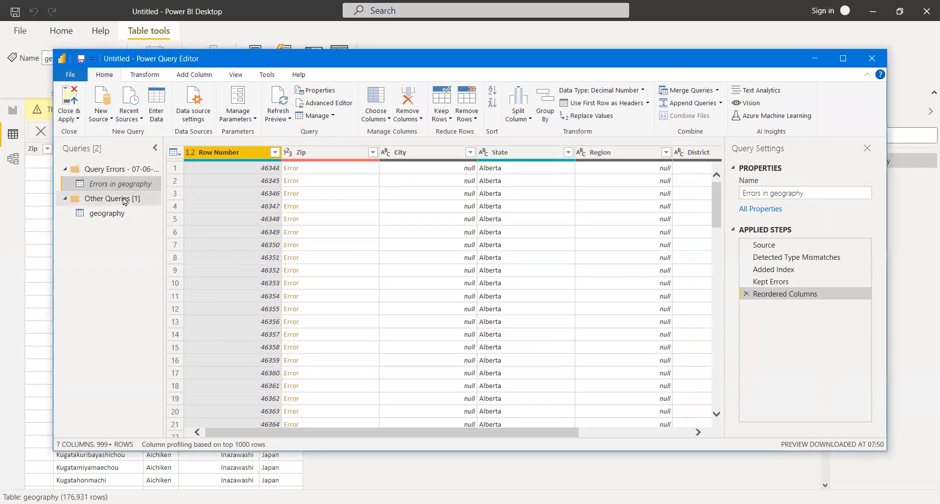
Examine the Zip column values through the rows of the geography query.
left_click(106, 214)
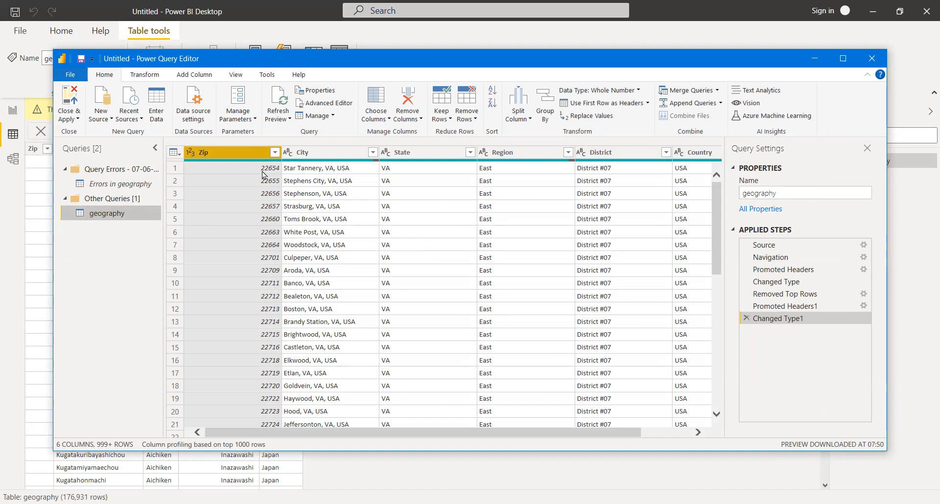
scroll(280, 351, "down", 10)
scroll(279, 353, "up", 9)
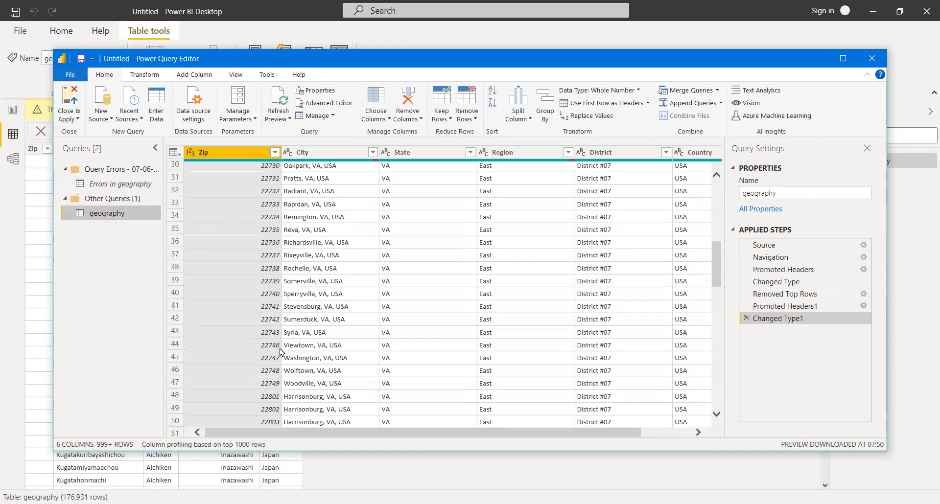
scroll(280, 352, "down", 10)
scroll(280, 352, "down", 20)
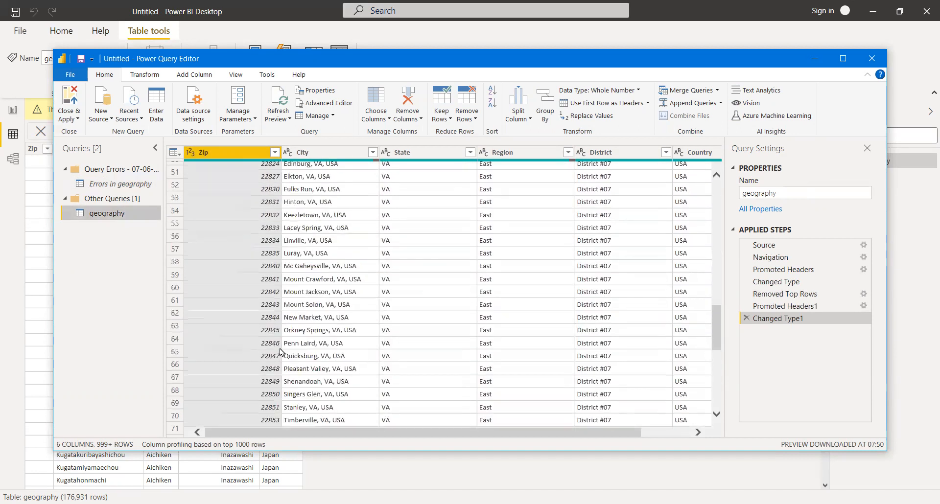
Check further Zip values in the geography query and inspect the first Zip error's details in the Errors in geography query.
scroll(280, 352, "down", 6)
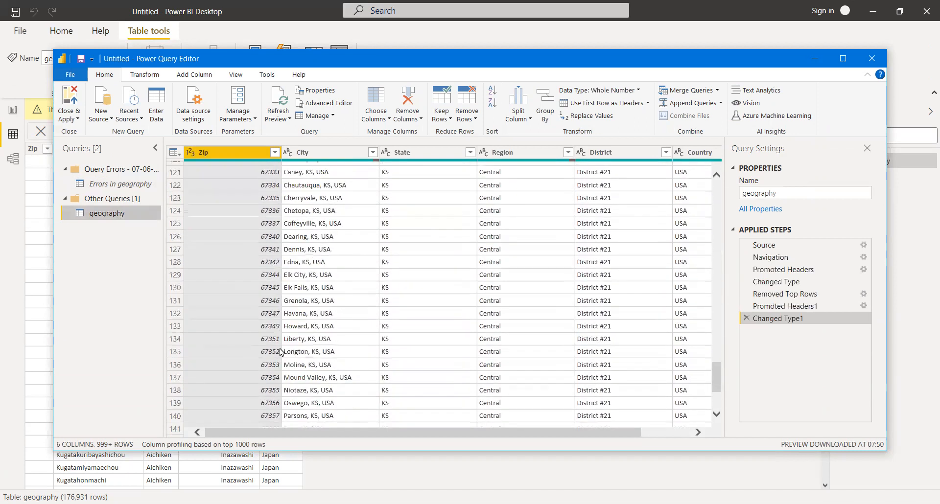
left_click(120, 183)
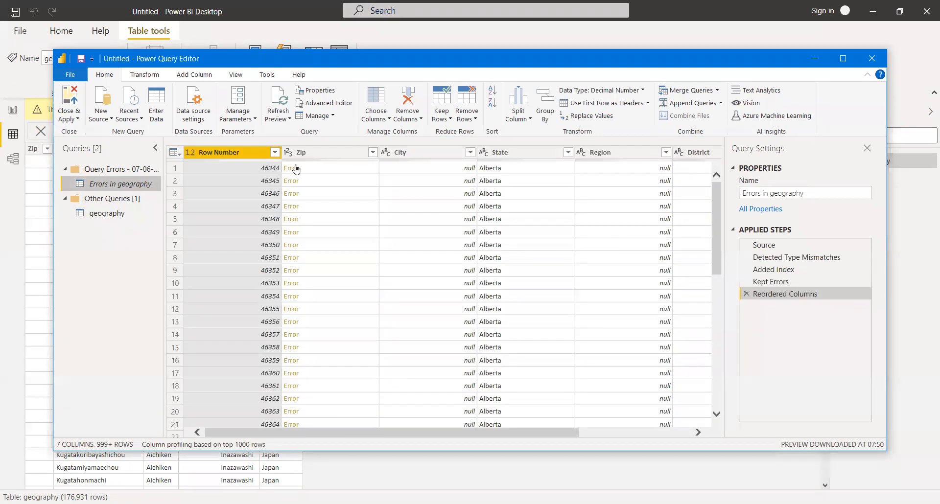
left_click(294, 168)
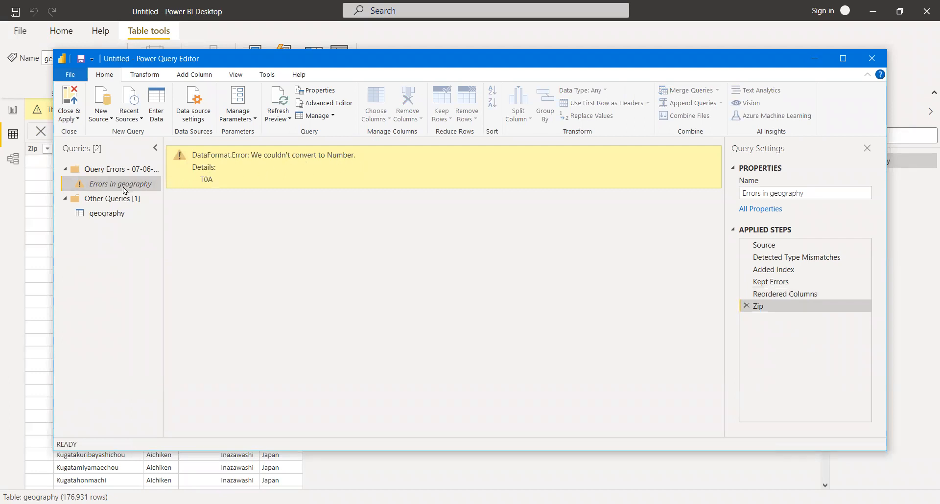
Change the geography query's Zip column to the Text data type, replacing the current type conversion.
left_click(114, 213)
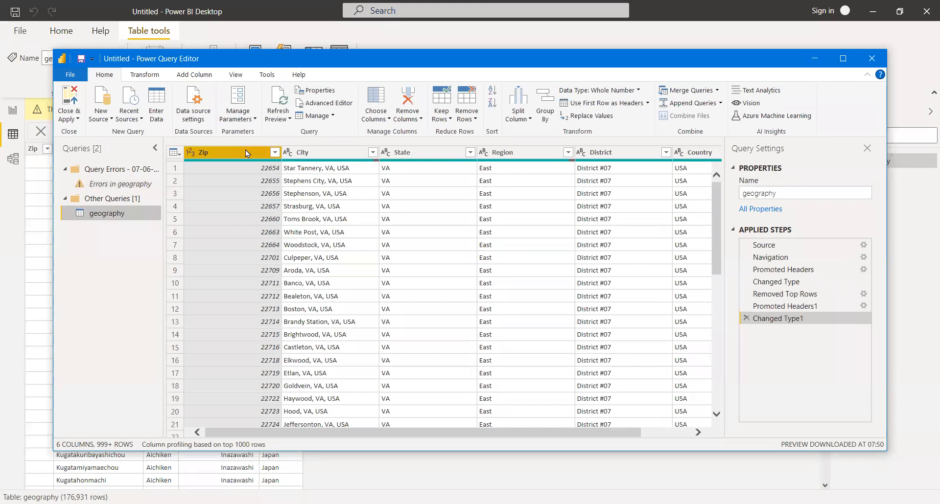
left_click(191, 155)
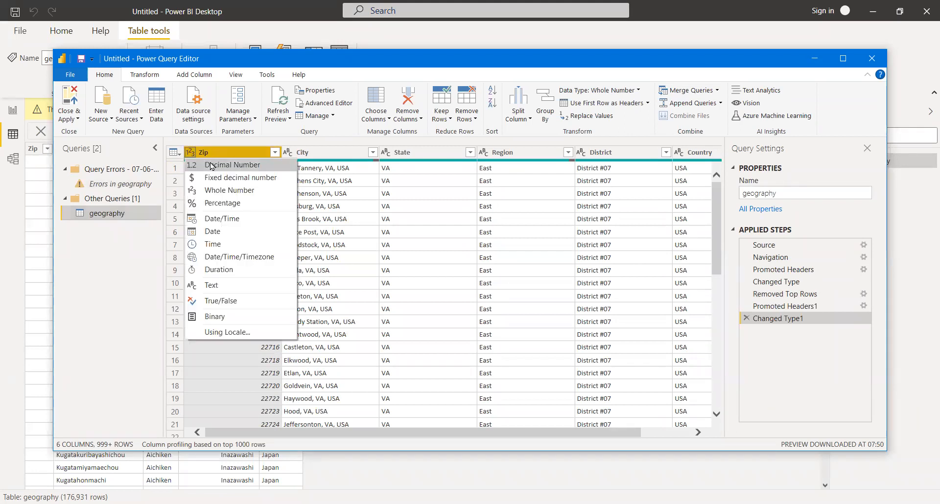
left_click(231, 284)
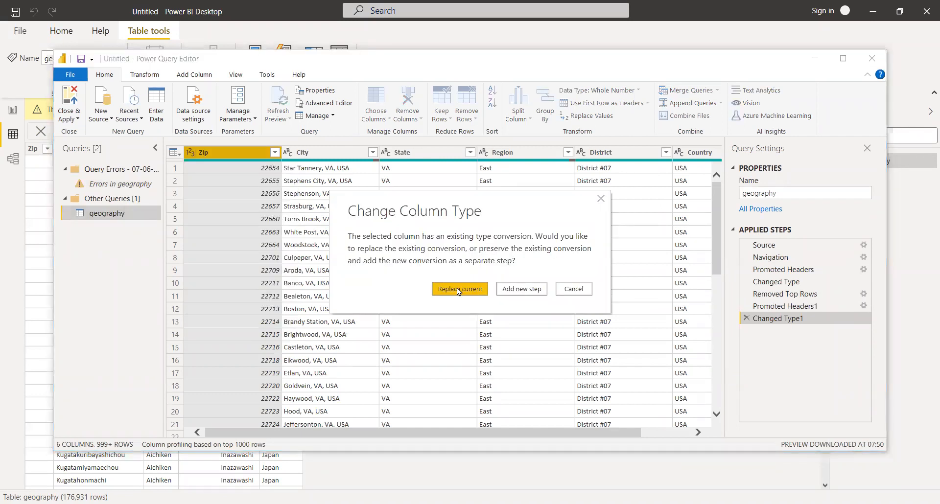
left_click(458, 291)
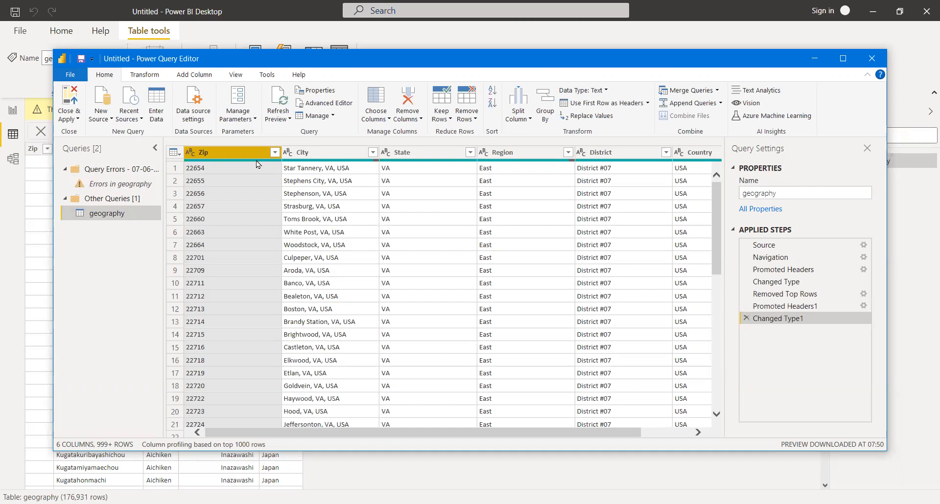
Check the column quality of City and State, and close the query editor with Close & Apply to load the changes.
mouse_move(257, 163)
mouse_move(308, 165)
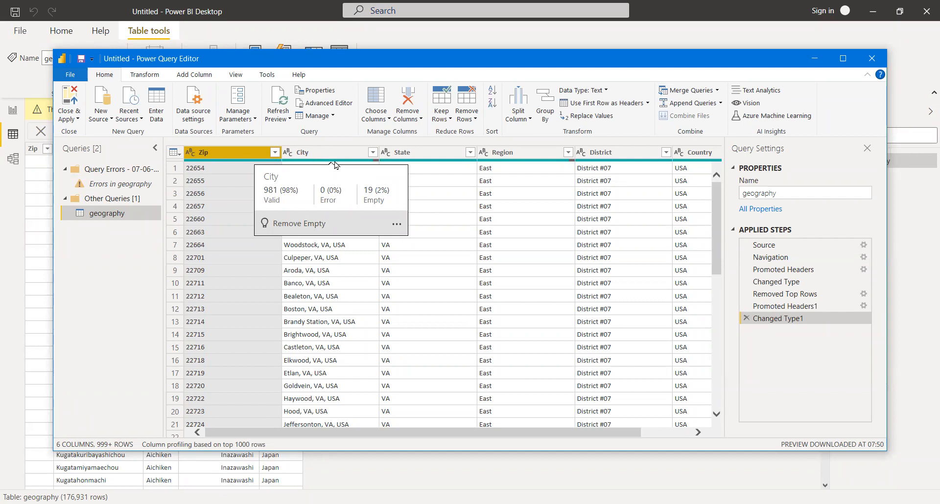
mouse_move(399, 164)
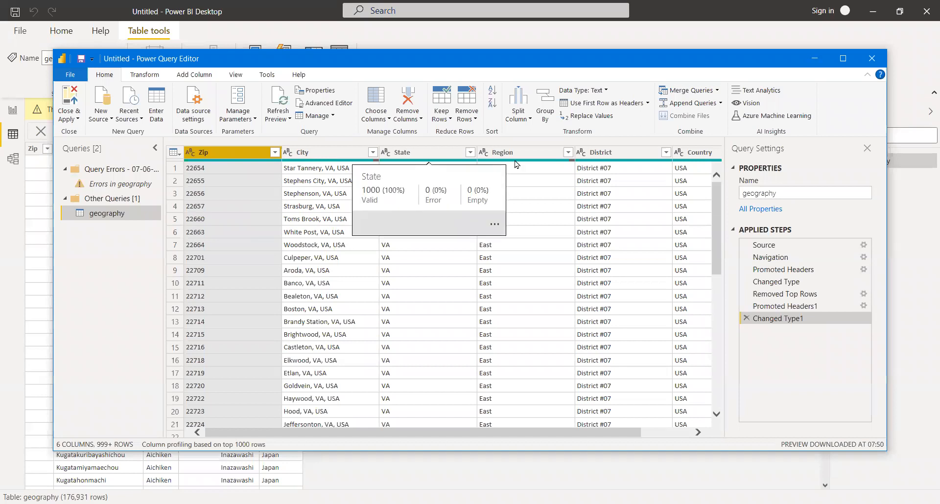
left_click(66, 119)
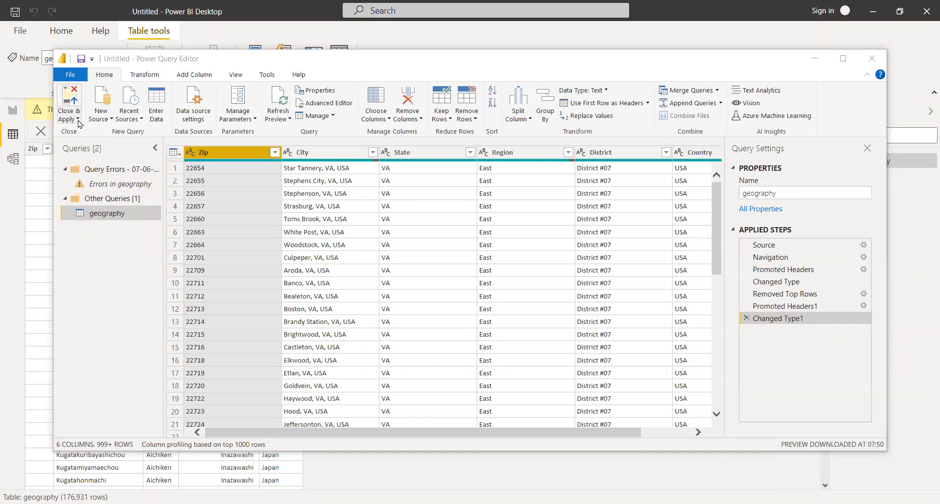
left_click(181, 135)
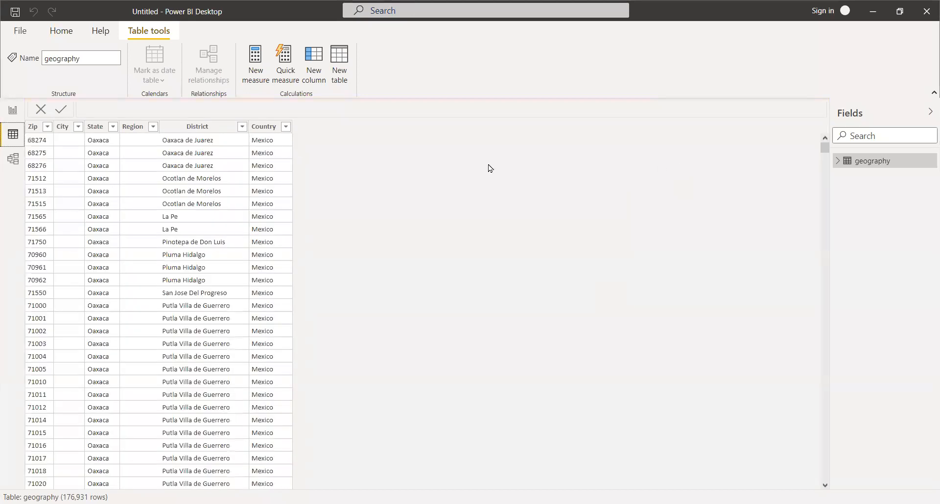
Review the geography table's fields in the report view and its loaded rows in the data view.
left_click(15, 110)
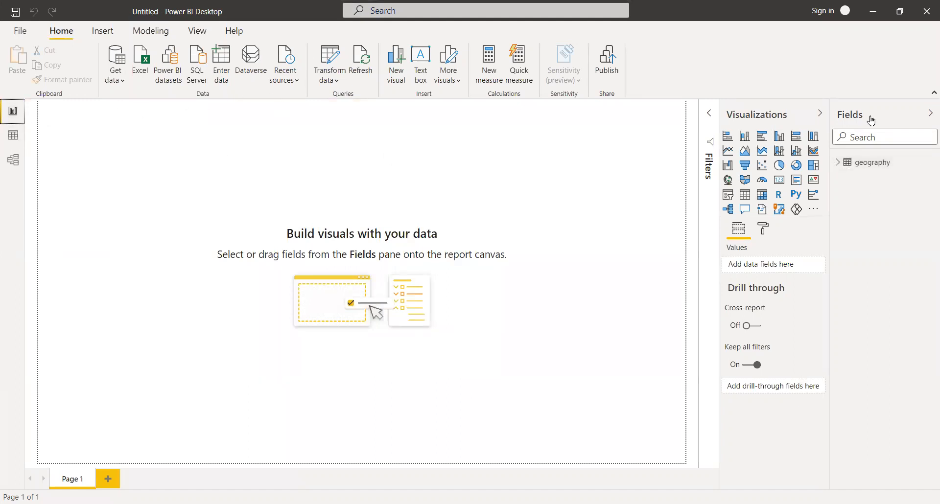
left_click(842, 168)
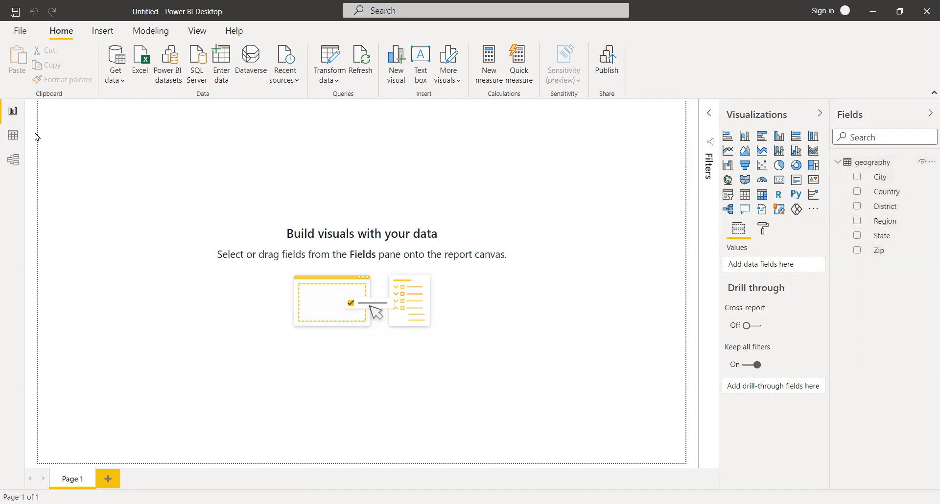
left_click(20, 135)
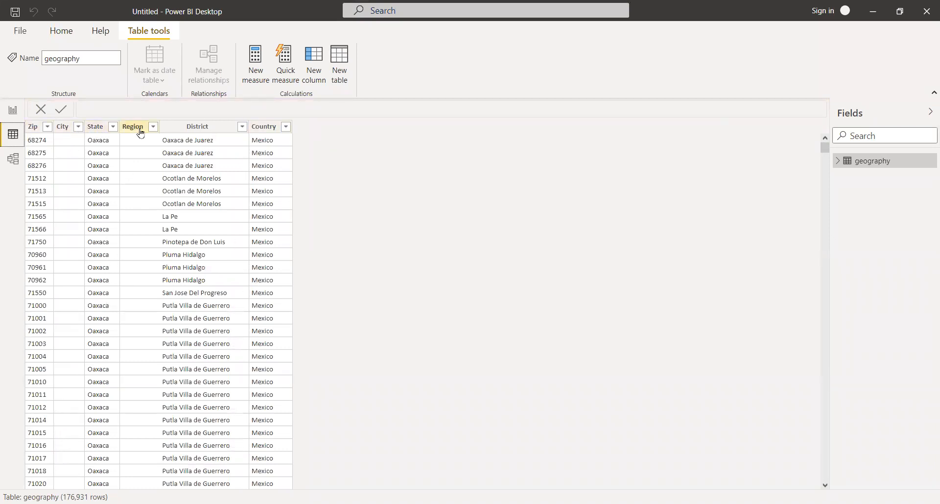
Switch to the model view and move the geography table card toward the middle of the diagram.
left_click(13, 158)
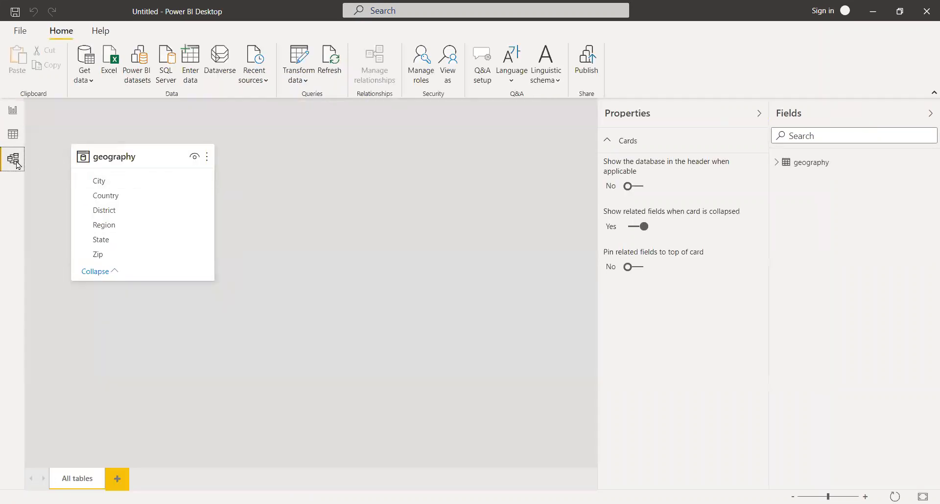
mouse_move(153, 151)
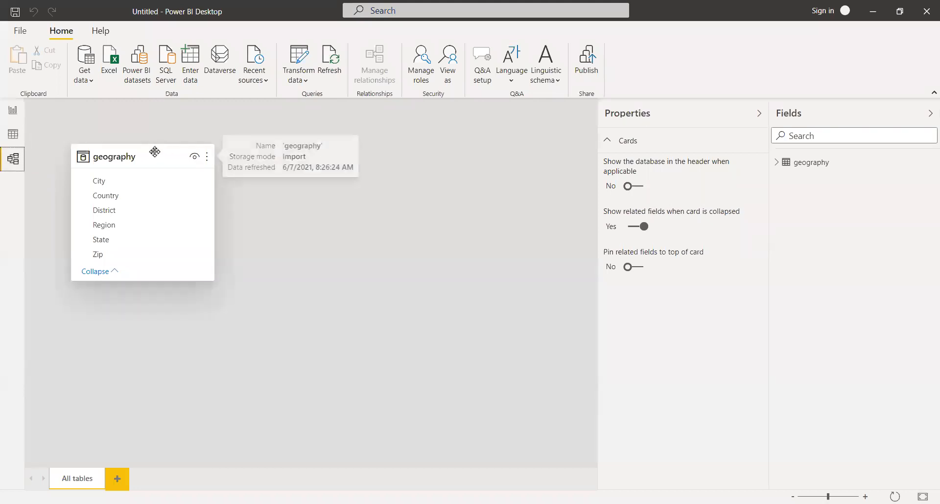
left_click_drag(144, 156, 307, 184)
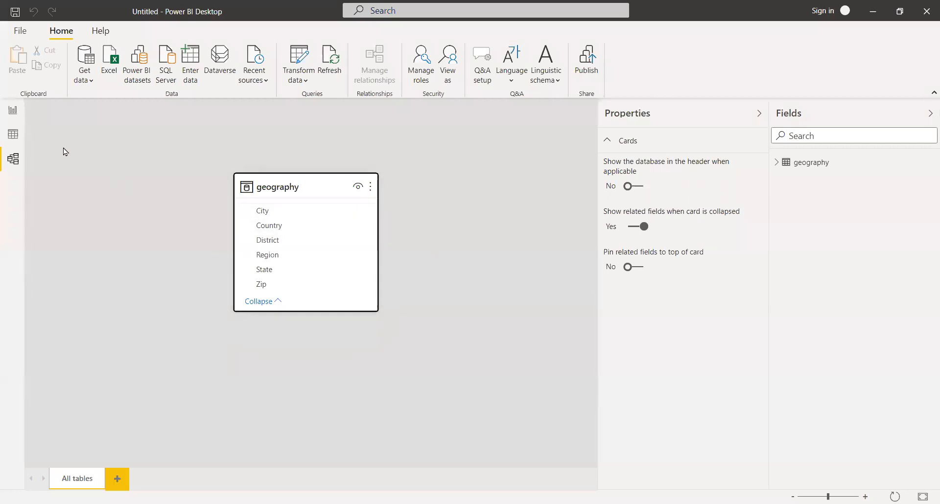
Place the Region field on the report page as a table visual, then enlarge it and move it slightly lower.
left_click(12, 112)
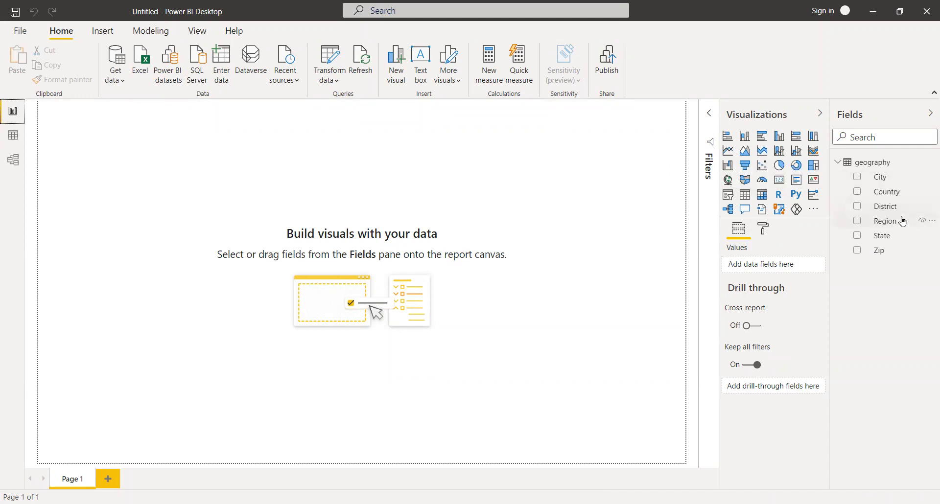
left_click_drag(891, 221, 391, 178)
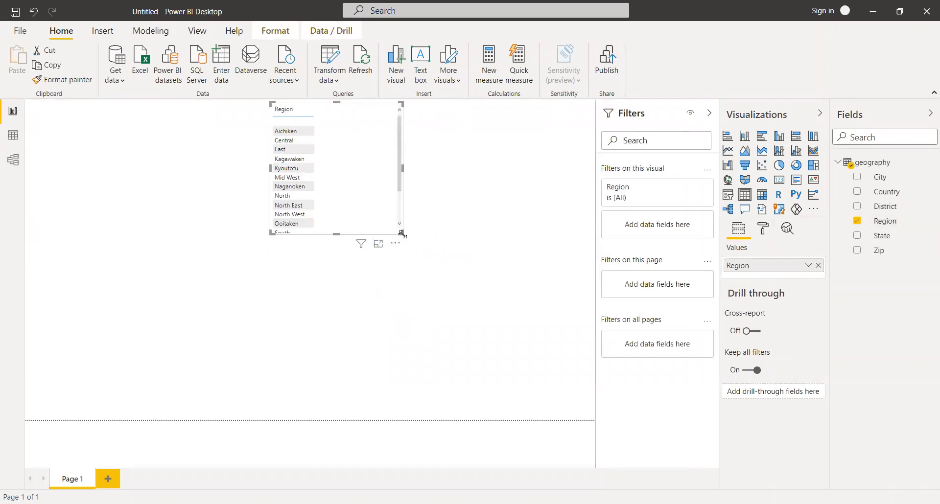
left_click_drag(271, 234, 210, 311)
left_click_drag(366, 213, 372, 255)
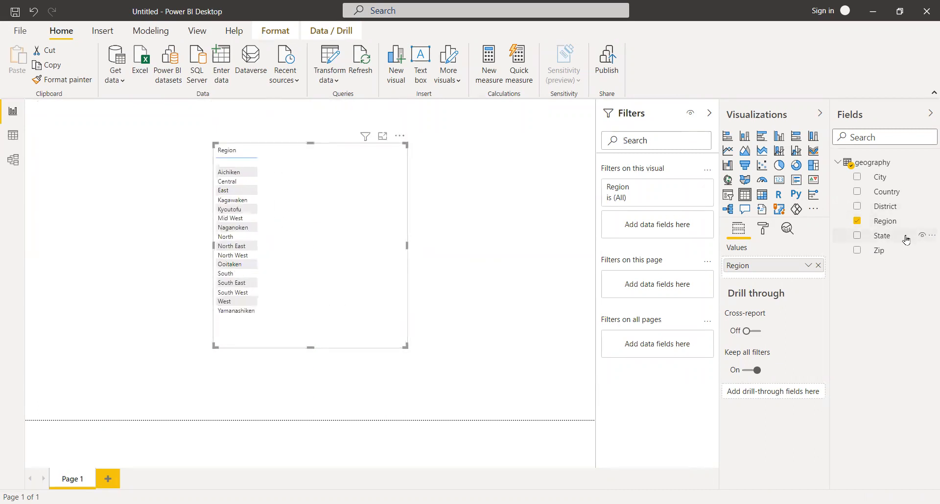
Look through the Region table visual's formatting options and return to its field settings.
left_click_drag(888, 240, 739, 233)
left_click(769, 232)
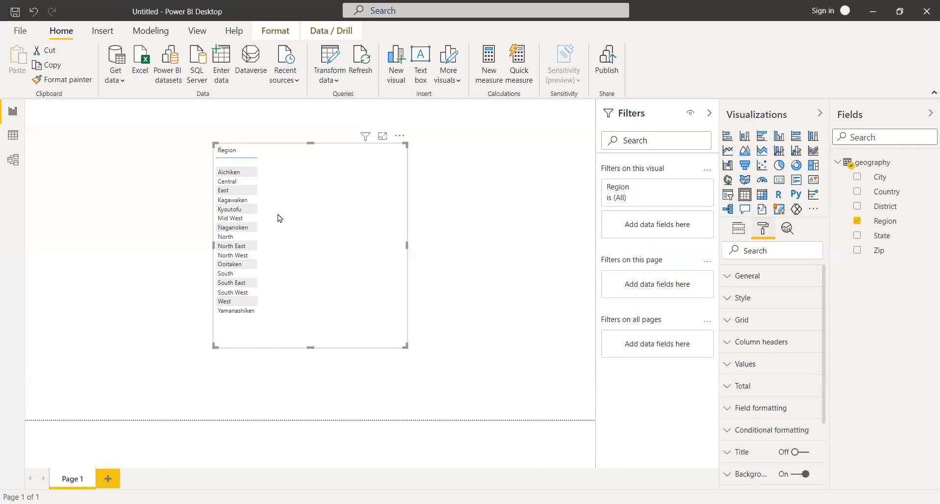
scroll(781, 407, "down", 2)
scroll(779, 410, "up", 2)
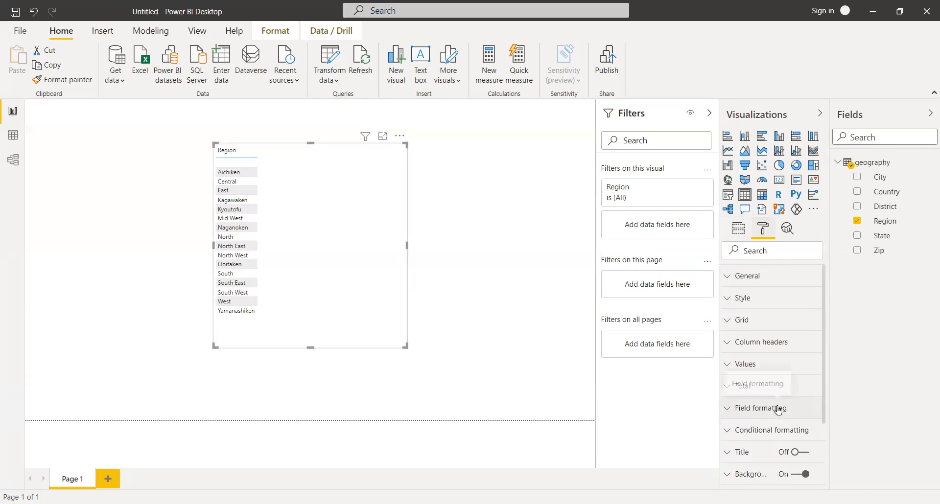
left_click(738, 229)
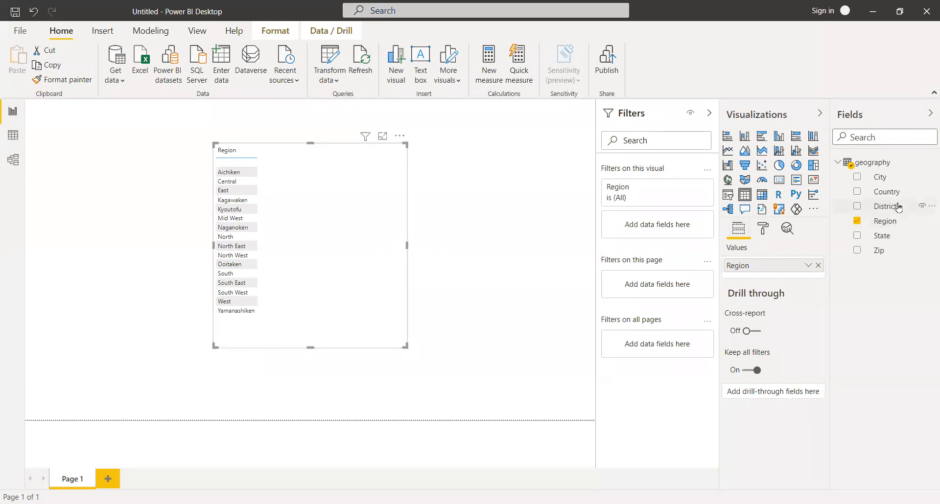
Add the Country and District fields to the Region table visual and widen it toward the page's left edge.
left_click_drag(900, 197, 881, 210)
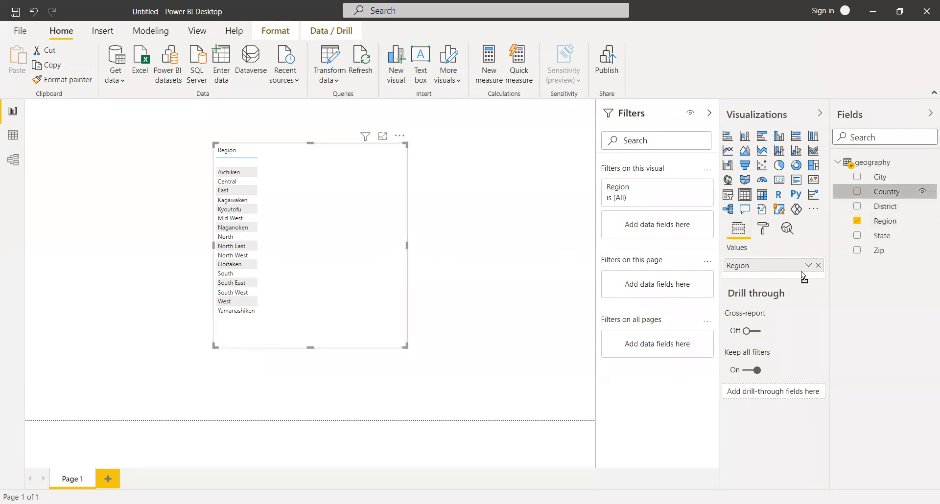
left_click_drag(801, 271, 801, 275)
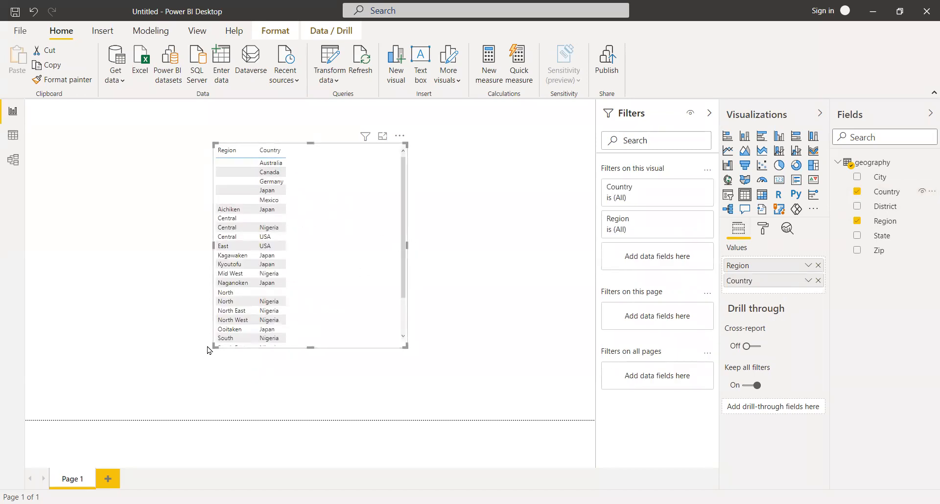
left_click_drag(213, 348, 134, 361)
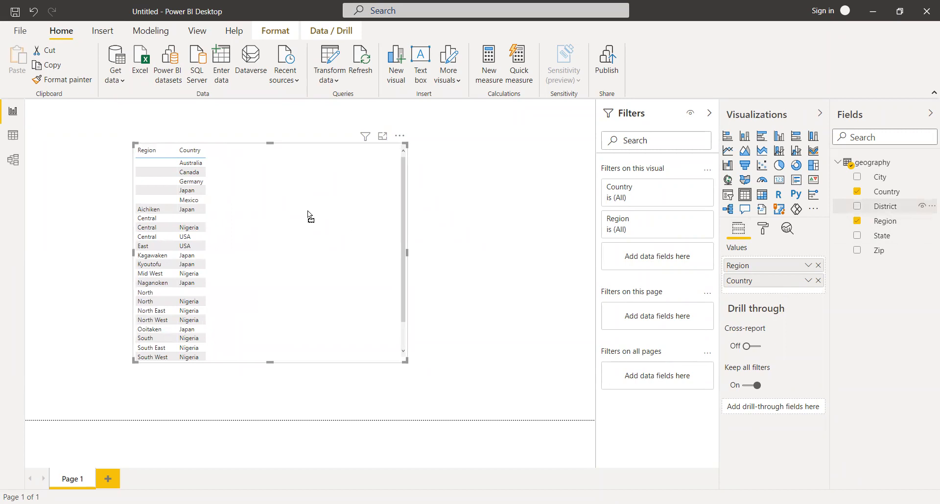
left_click_drag(309, 216, 309, 213)
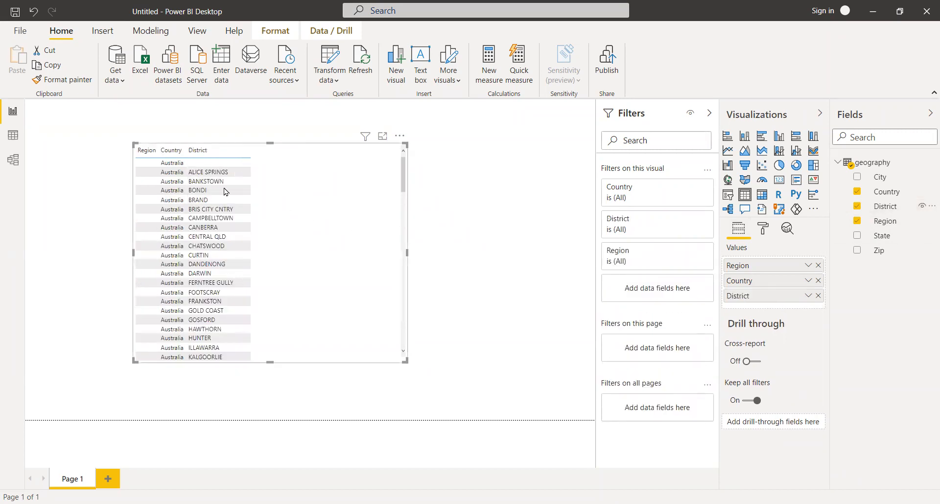
left_click_drag(133, 252, 71, 252)
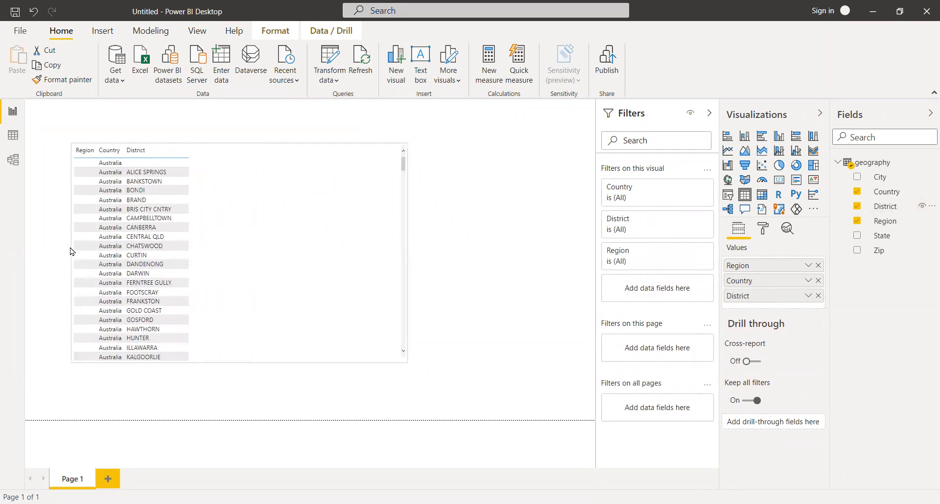
Remove Country and District from the table visual, leaving only Region, and shrink the visual.
left_click(410, 261)
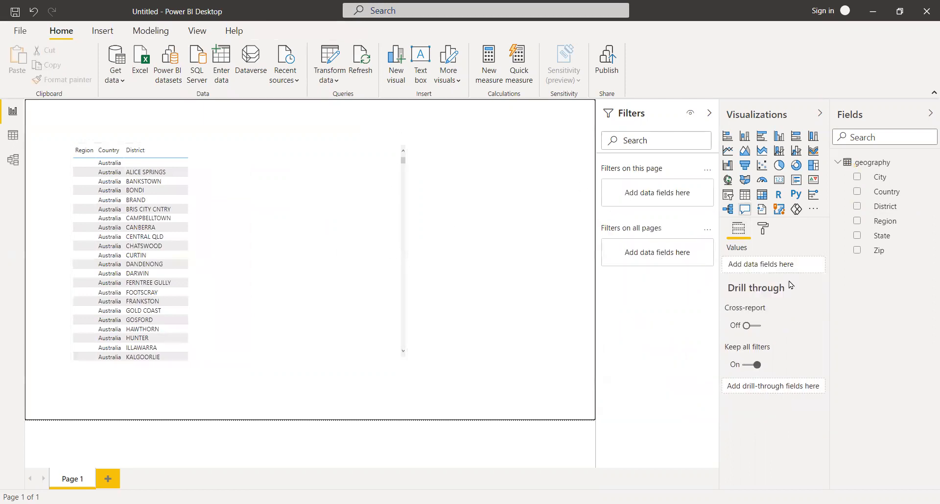
left_click(291, 245)
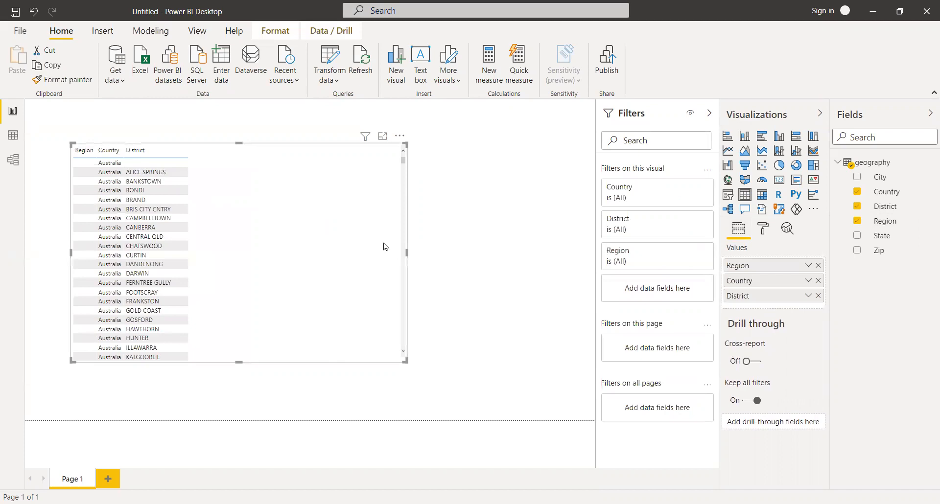
left_click(818, 281)
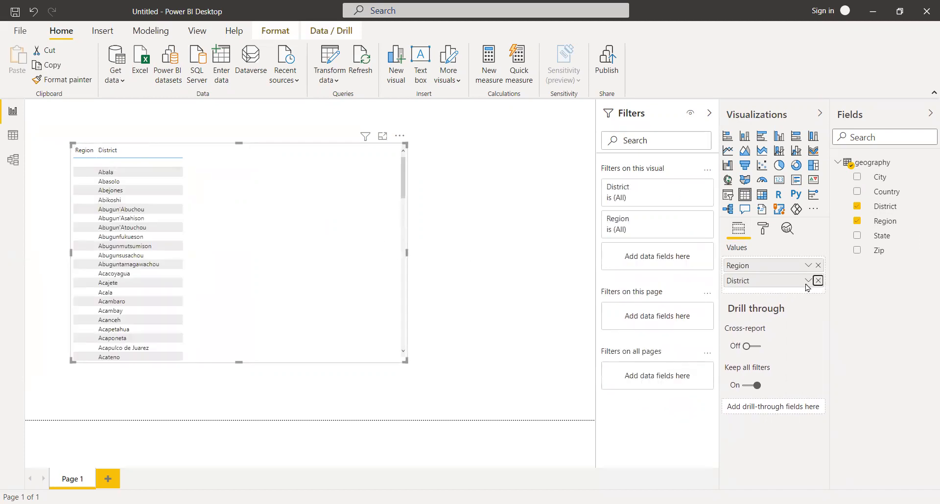
left_click(818, 280)
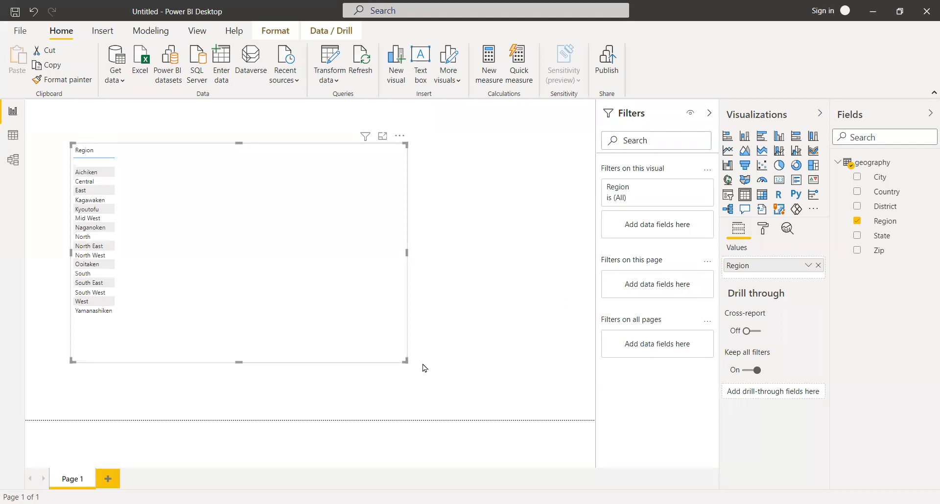
left_click_drag(404, 360, 322, 284)
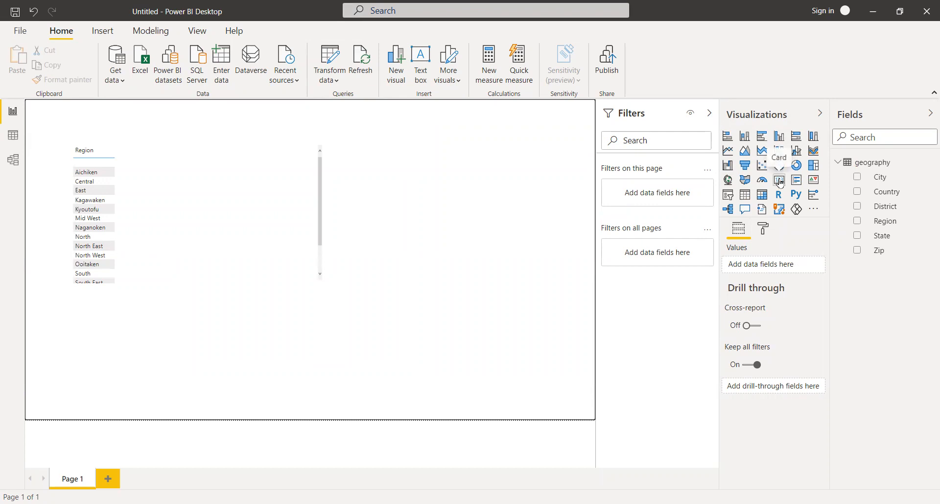
Add a slicer visual to the page, place it beside the Region table, and assign it the Country field.
left_click(728, 196)
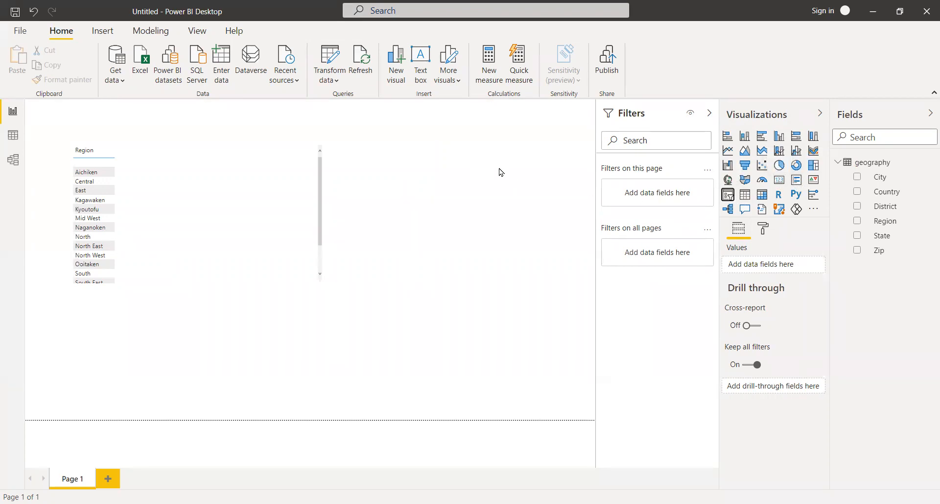
left_click(729, 196)
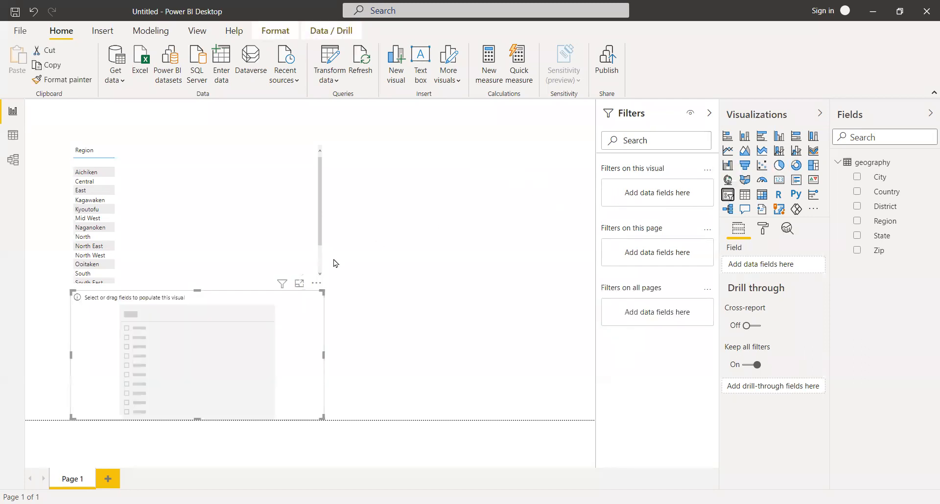
left_click_drag(292, 329, 563, 168)
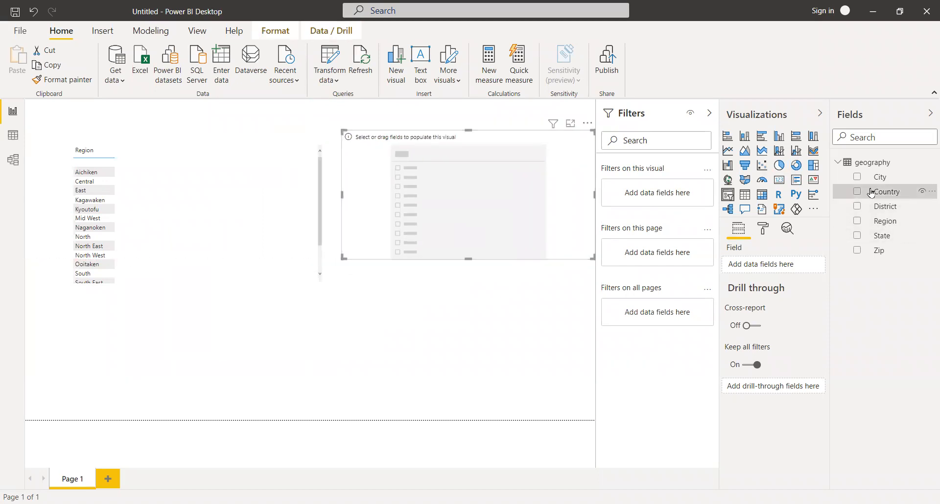
left_click_drag(477, 178, 477, 179)
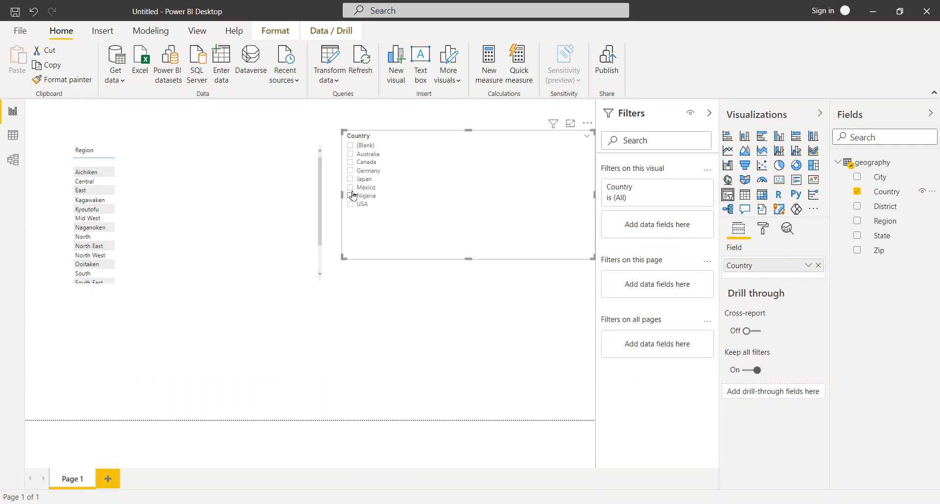
Filter the Region table with the Country slicer by Australia, USA, Nigeria, Australia again, Canada and Germany in turn.
left_click(350, 154)
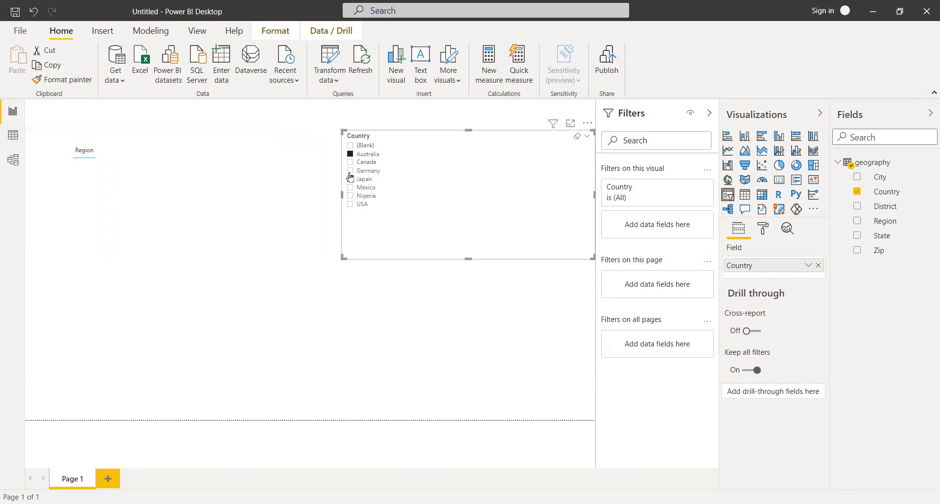
left_click(350, 205)
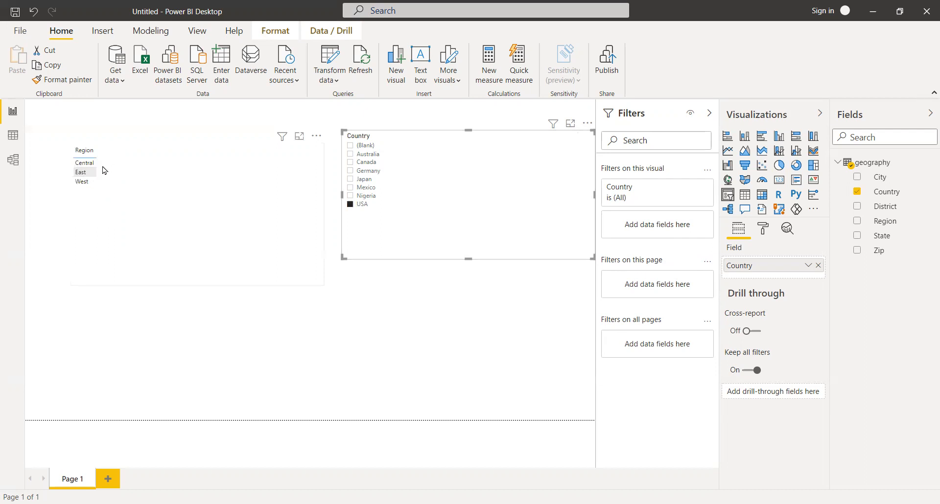
left_click(351, 196)
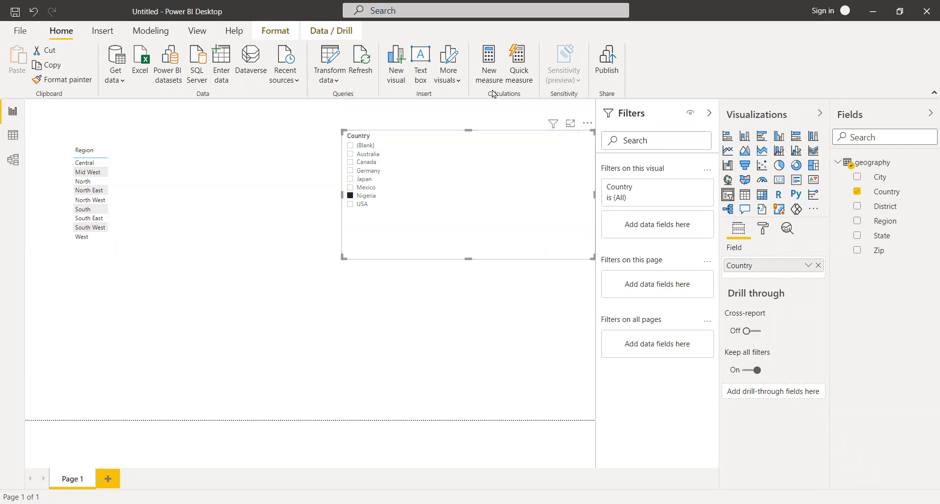
left_click(351, 154)
left_click(350, 162)
left_click(353, 172)
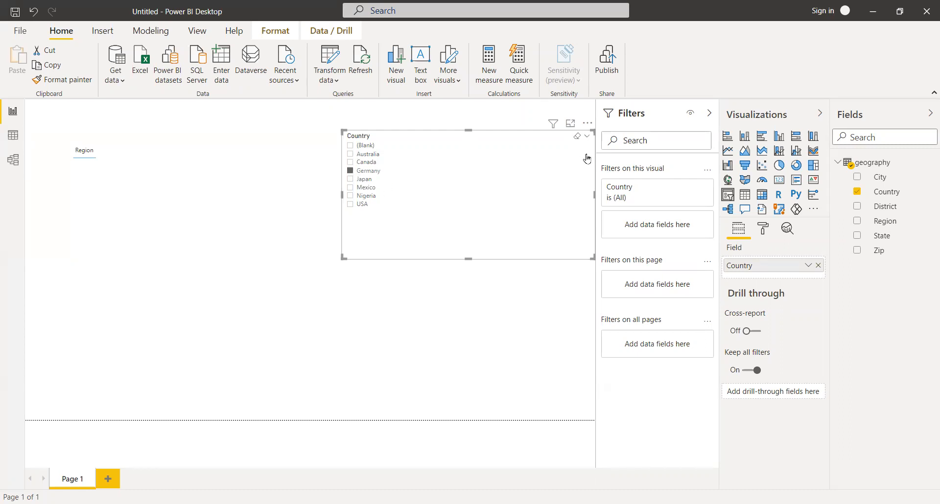
Look at the Country slicer's additional options, then filter the Region table by the (Blank) country value.
left_click(588, 124)
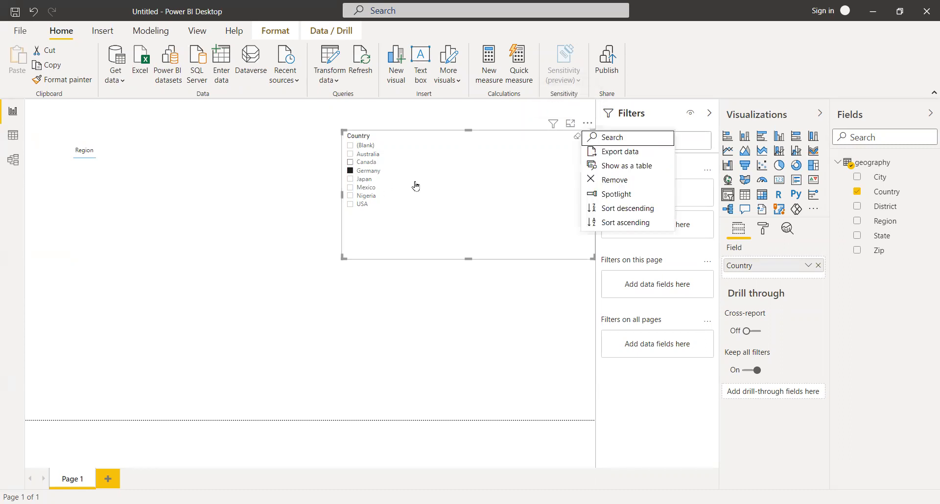
left_click(420, 150)
left_click(350, 146)
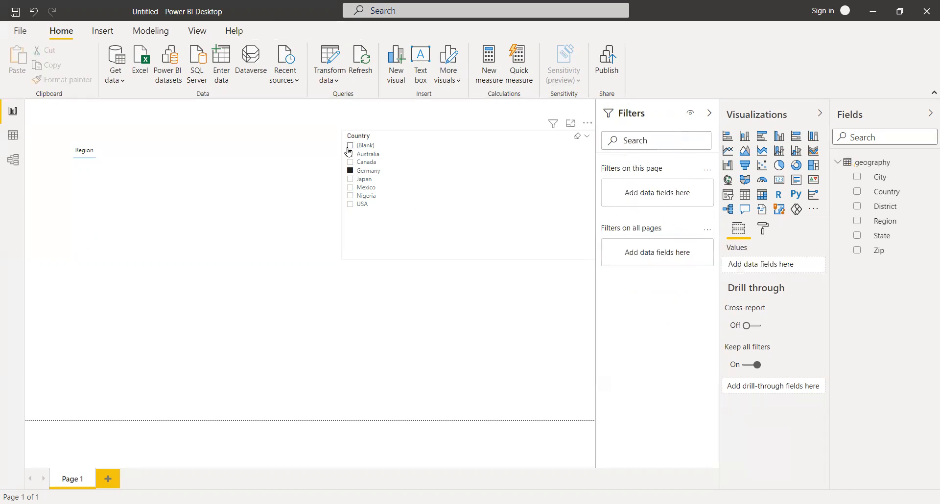
Look at the geography table's data and its model diagram, then return to the report page.
left_click(14, 137)
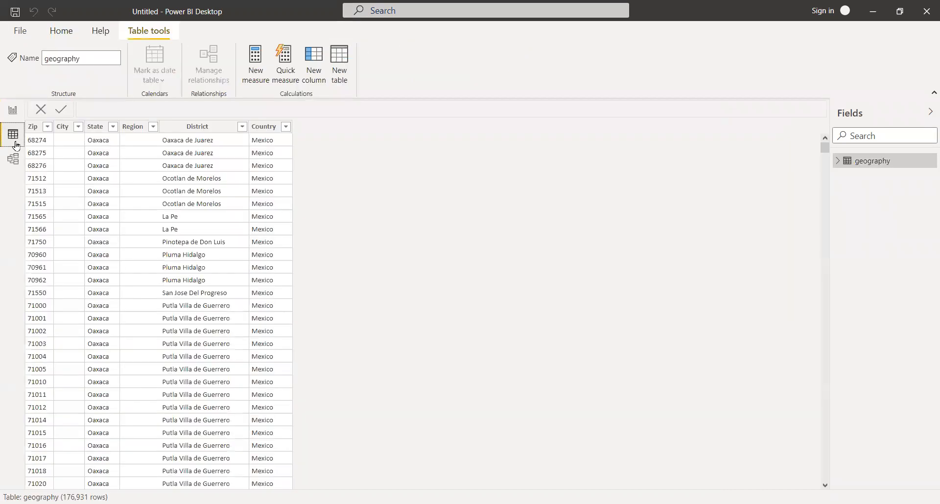
left_click(14, 160)
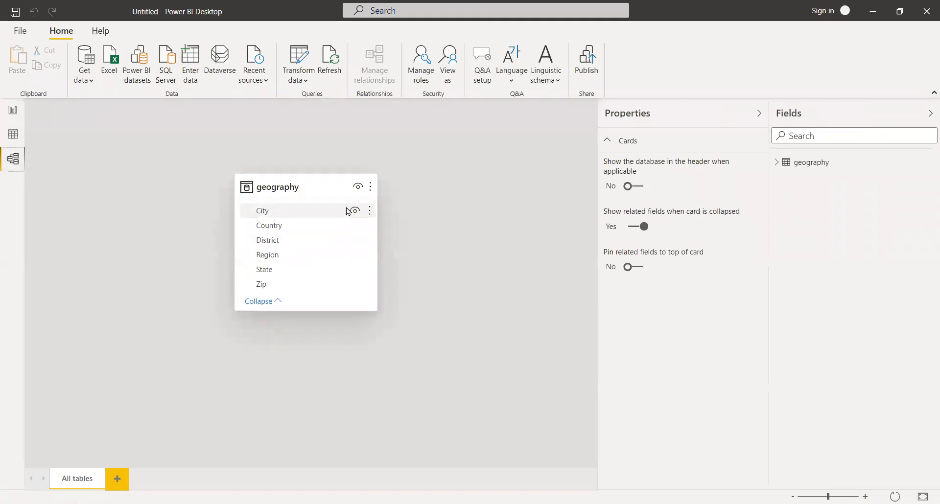
left_click(9, 114)
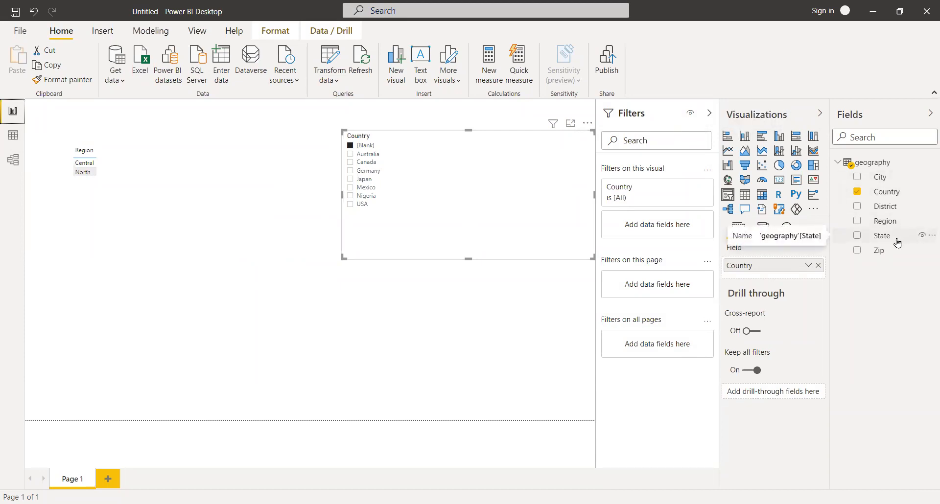
Add the District and State fields to the Region table visual.
left_click(117, 171)
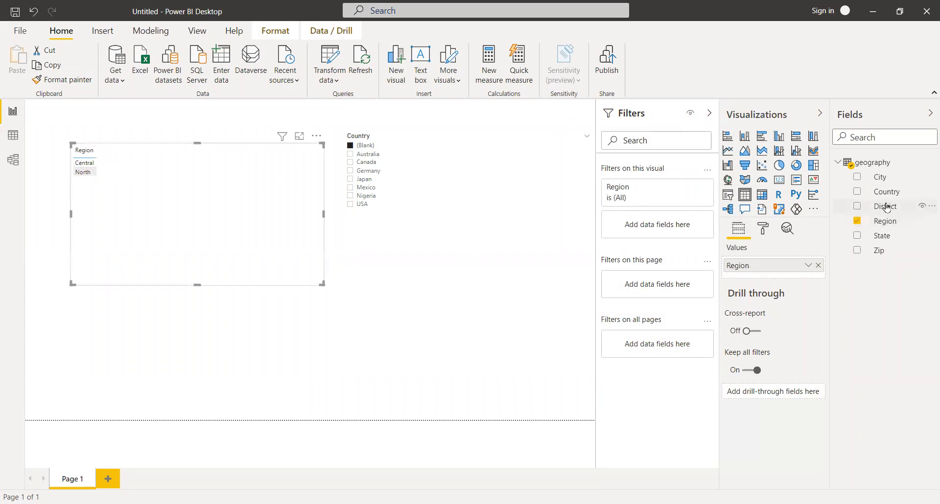
left_click_drag(831, 205, 201, 216)
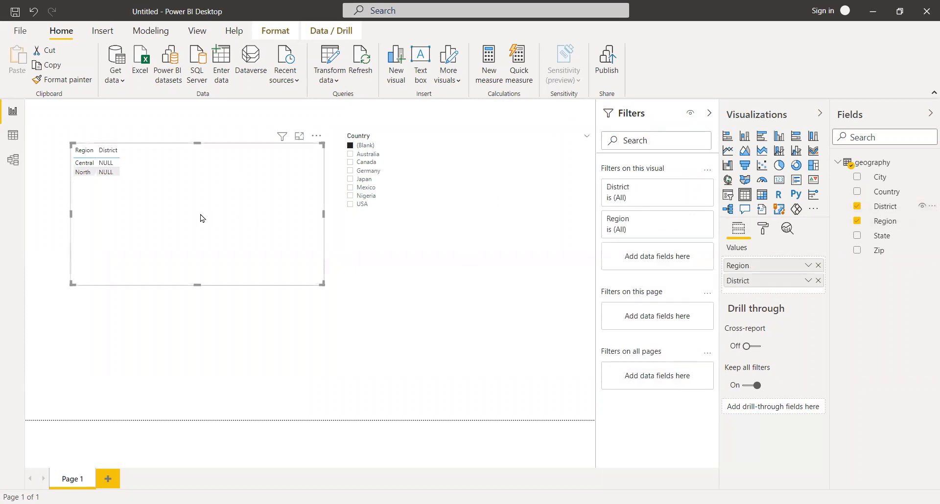
left_click_drag(826, 242, 182, 205)
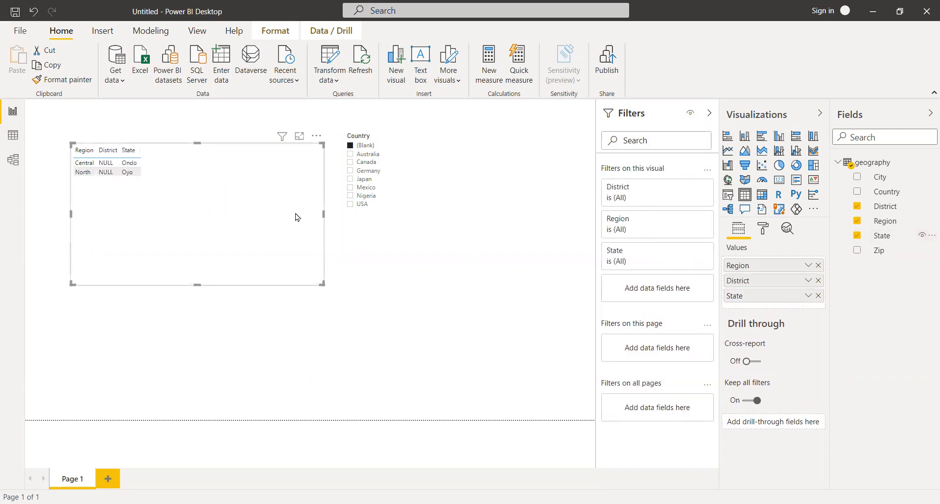
Filter the table through the Country slicer by Canada, Germany and Japan in turn, ending on USA.
left_click(350, 163)
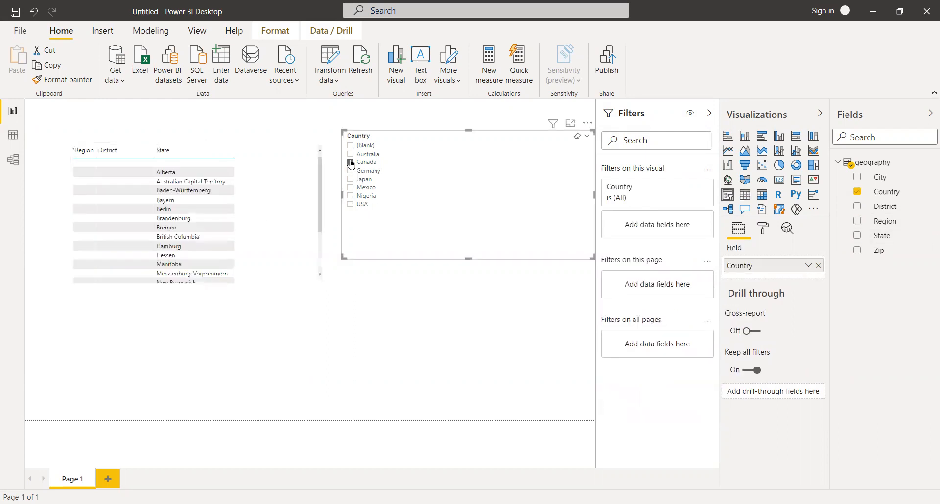
left_click(351, 171)
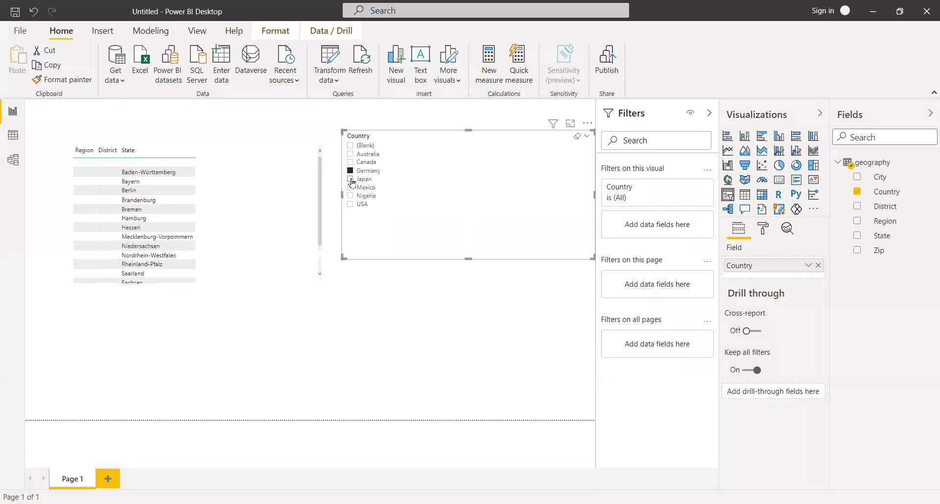
left_click(350, 180)
left_click(350, 205)
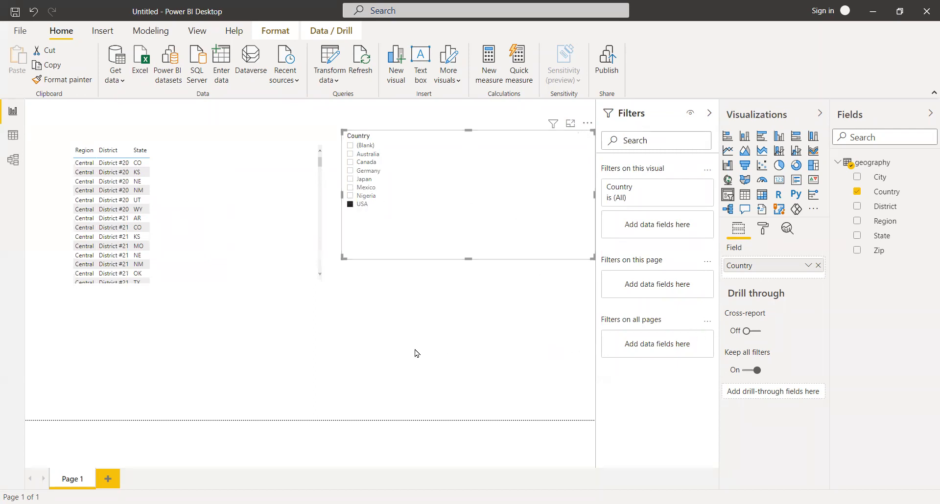
Revisit the model diagram and the geography data rows, then go back to the report page.
left_click(13, 160)
left_click(13, 136)
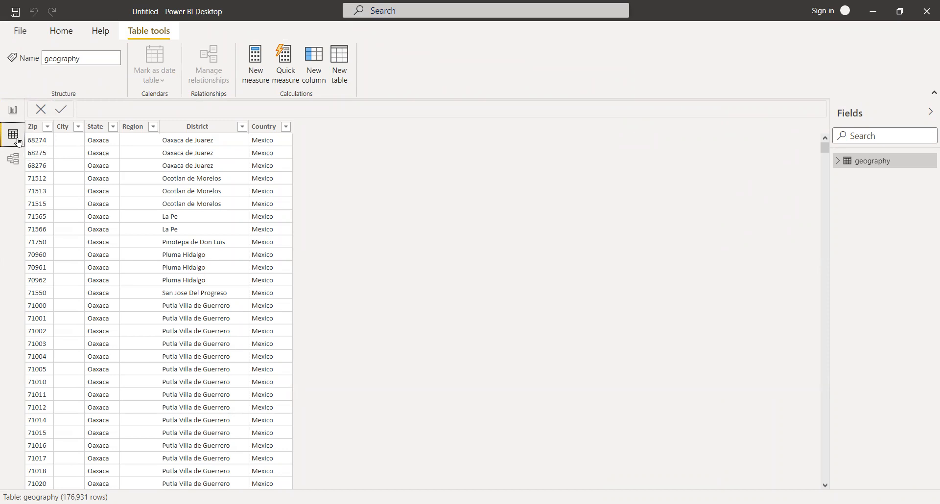
left_click(13, 112)
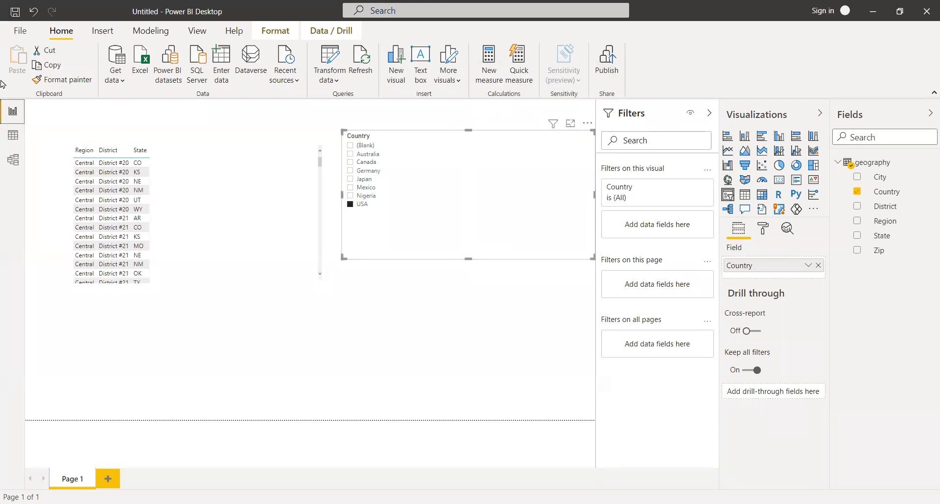
Save the report to the Desktop as a Power BI file named day1, then deselect the slicer.
left_click(23, 32)
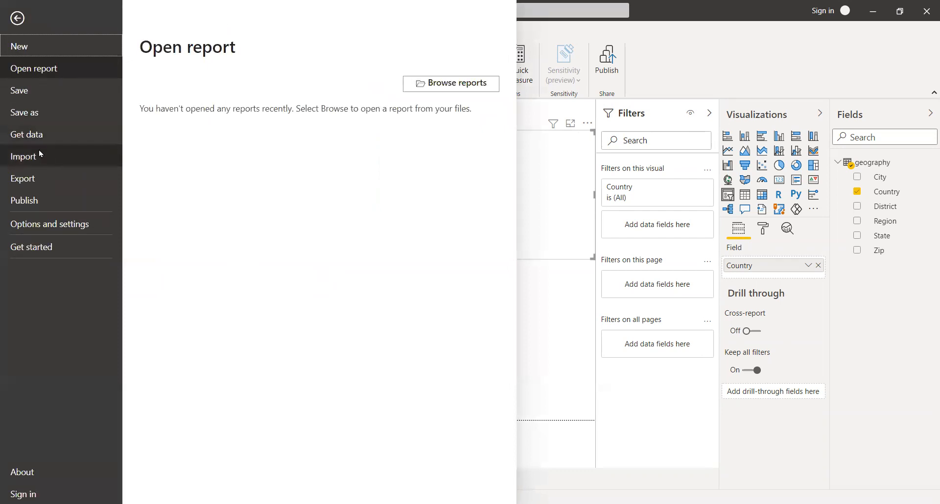
key("Escape")
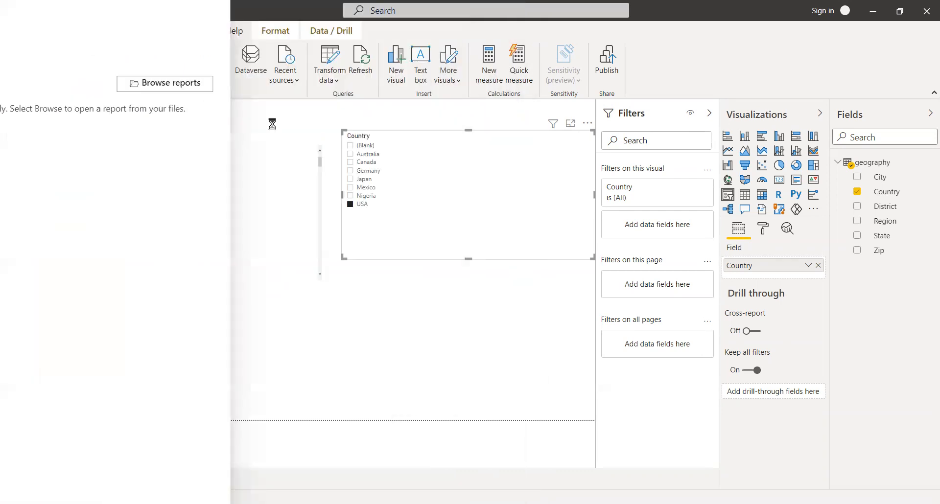
type("day1")
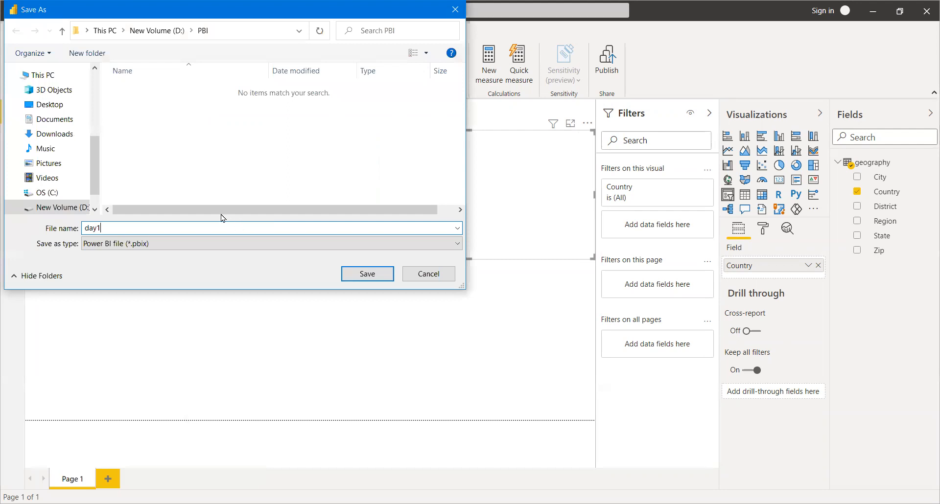
left_click(51, 104)
left_click(358, 274)
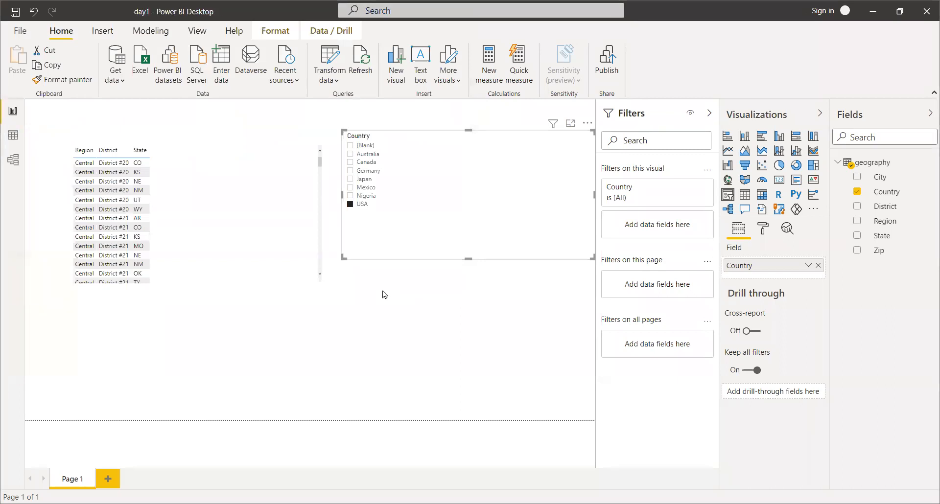
left_click(497, 275)
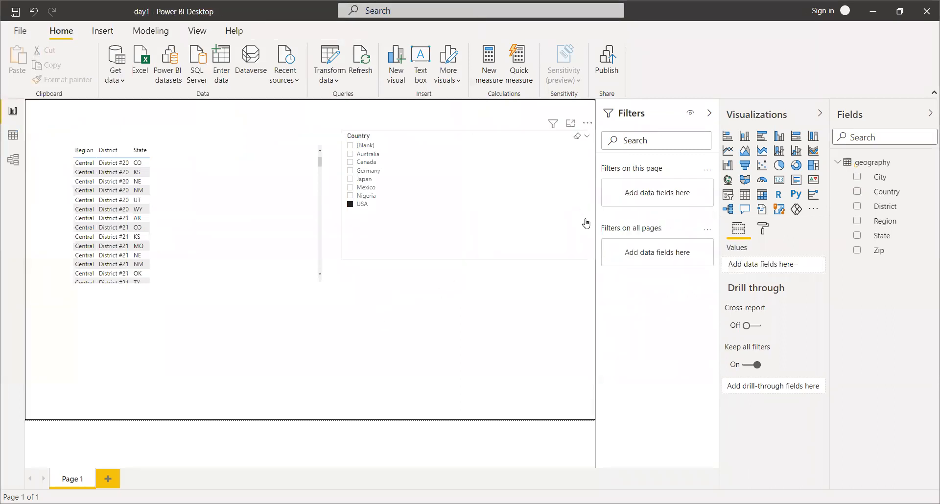